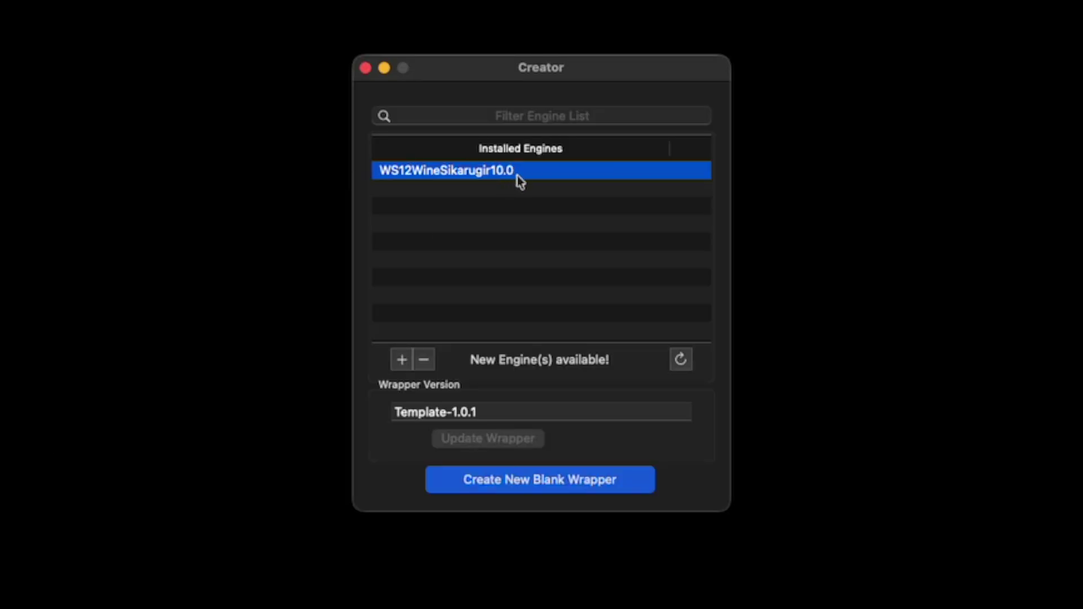
Step: Create a new blank wrapper from the WS12WineSikarugir10.0 engine, keeping the suggested name MyCoolWrapper
{"action": "left_click", "coordinate": [540, 476]}
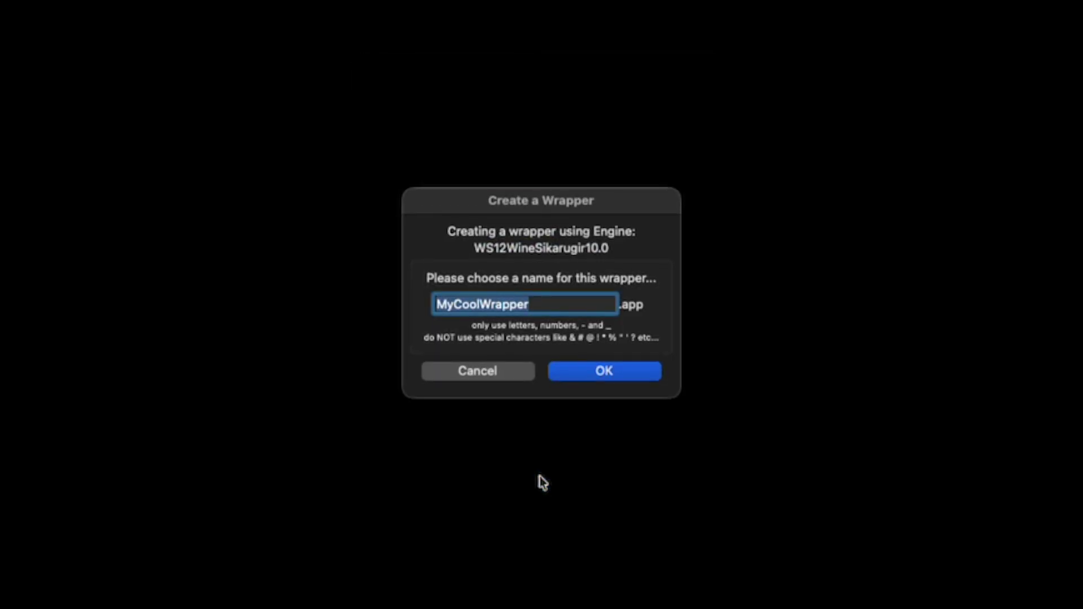
{"action": "left_click", "coordinate": [641, 377]}
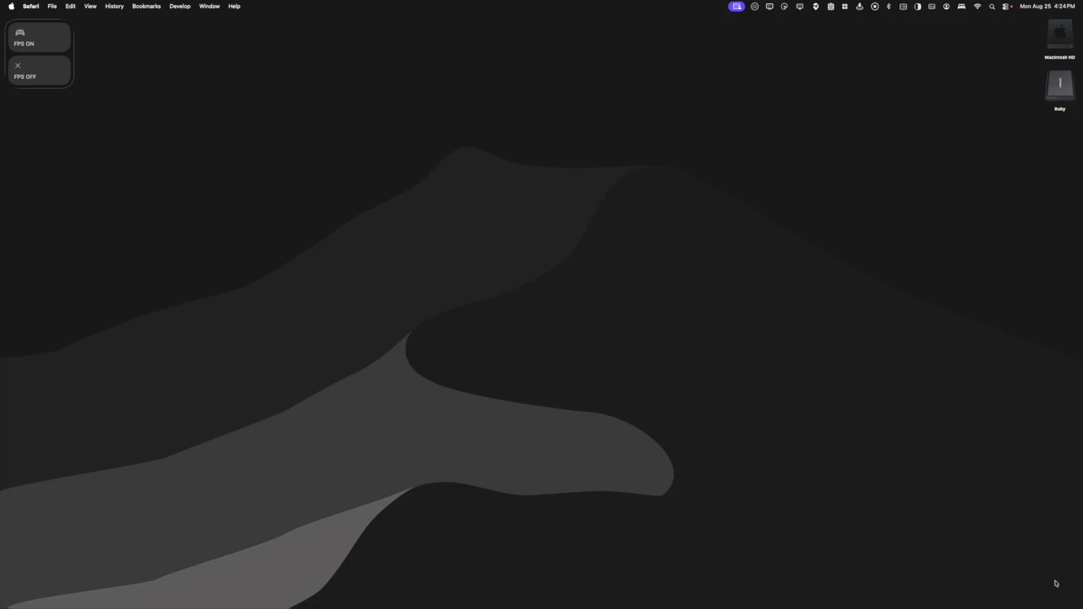
Step: Open brew.sh in Safari and copy the Homebrew install command
{"action": "left_click", "coordinate": [337, 588]}
{"action": "left_click", "coordinate": [549, 85]}
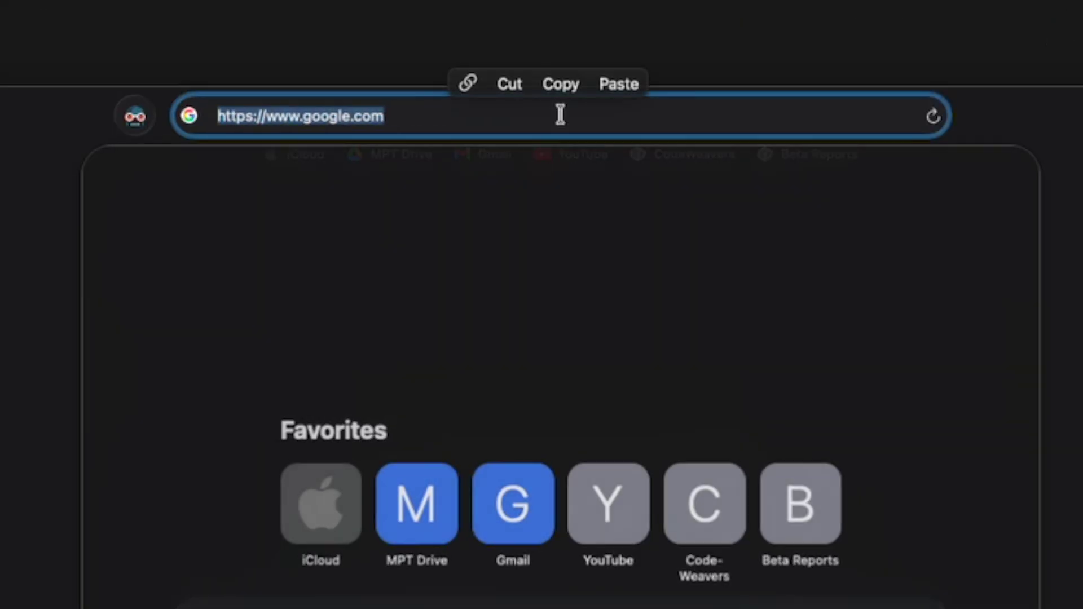
{"action": "type", "text": "brew."}
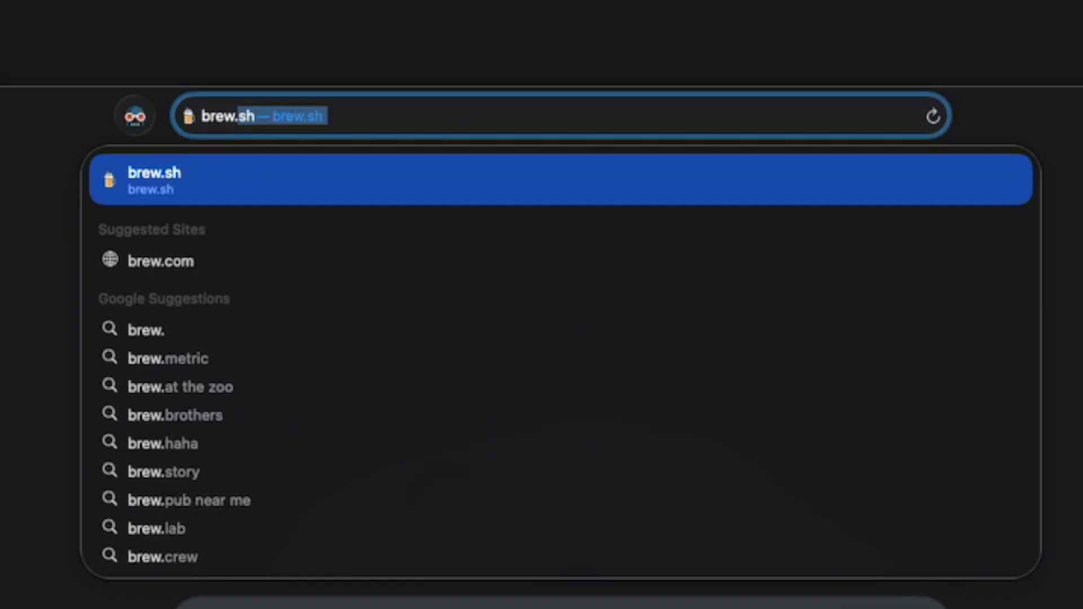
{"action": "key", "text": "Return"}
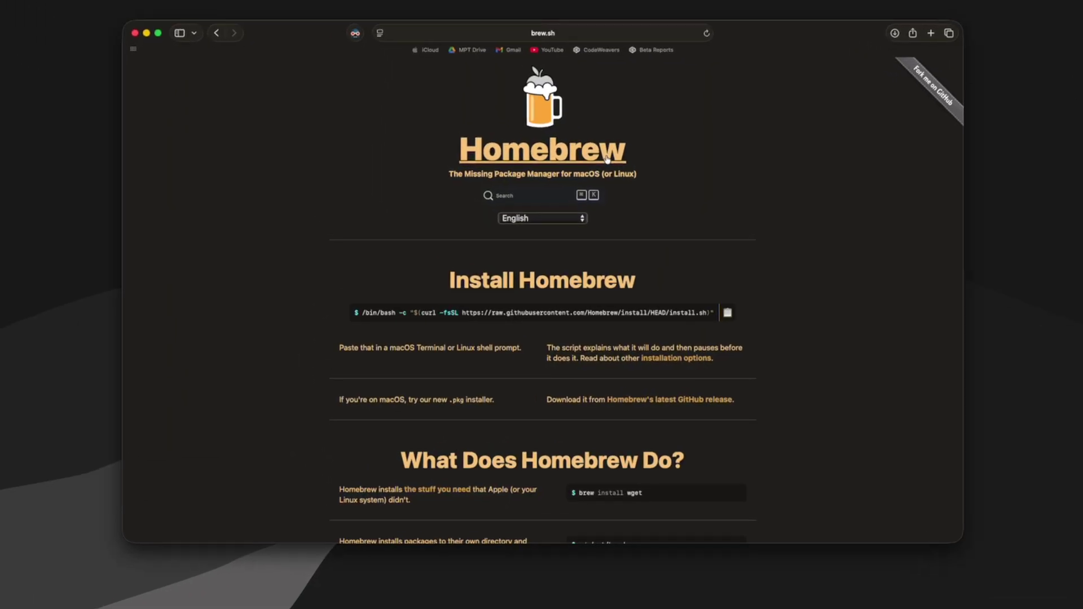
{"action": "left_click", "coordinate": [728, 314]}
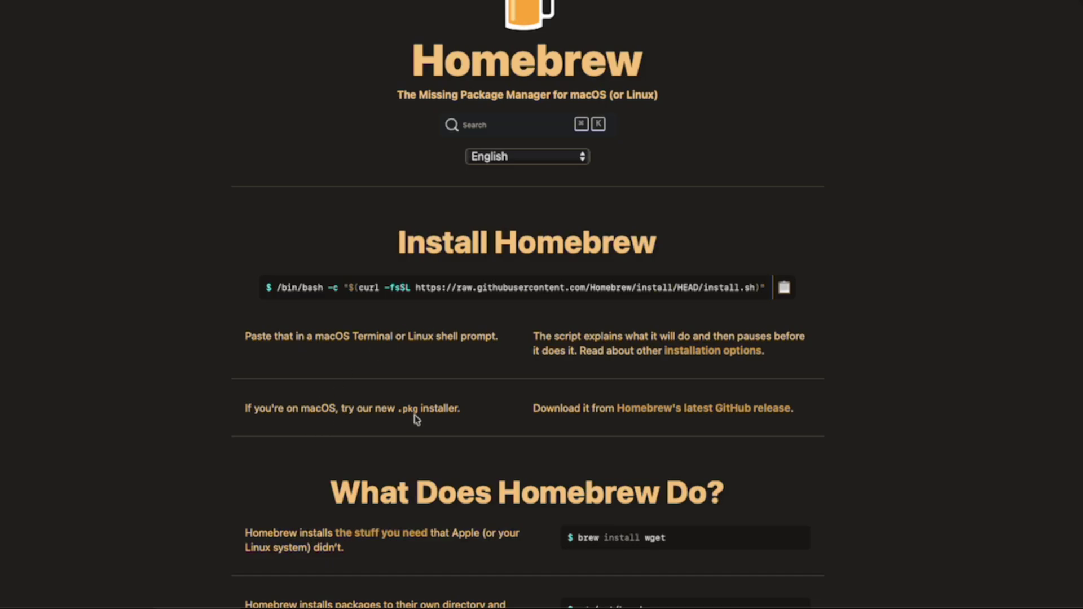
Step: Download Homebrew-4.6.7.pkg from Homebrew's latest GitHub release and allow the download
{"action": "left_click", "coordinate": [686, 411]}
{"action": "scroll", "coordinate": [640, 339], "scroll_direction": "down", "scroll_amount": 4}
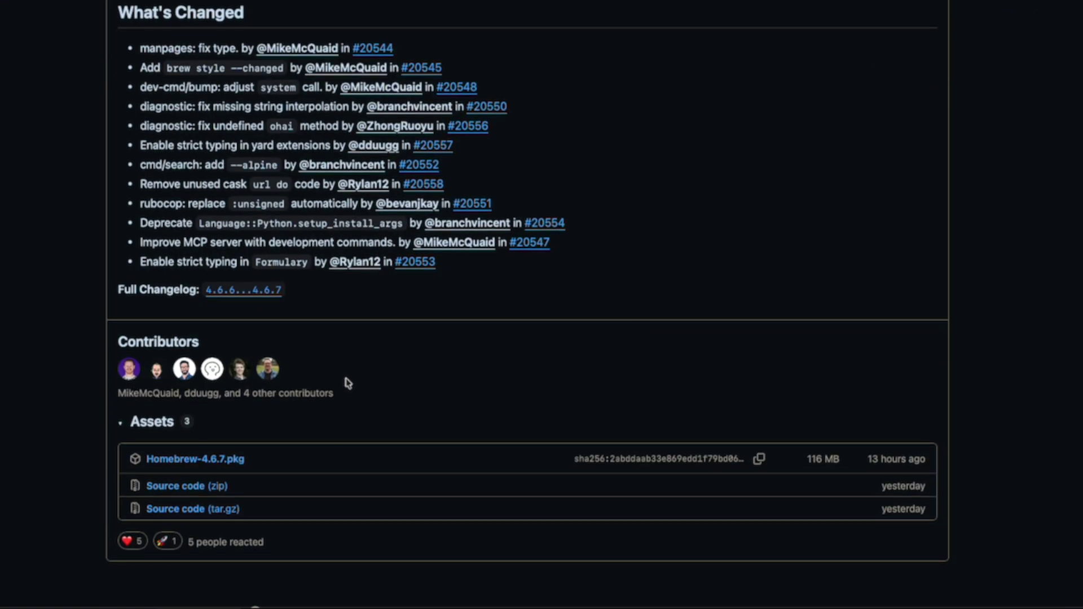
{"action": "left_click", "coordinate": [197, 464]}
{"action": "left_click", "coordinate": [615, 285]}
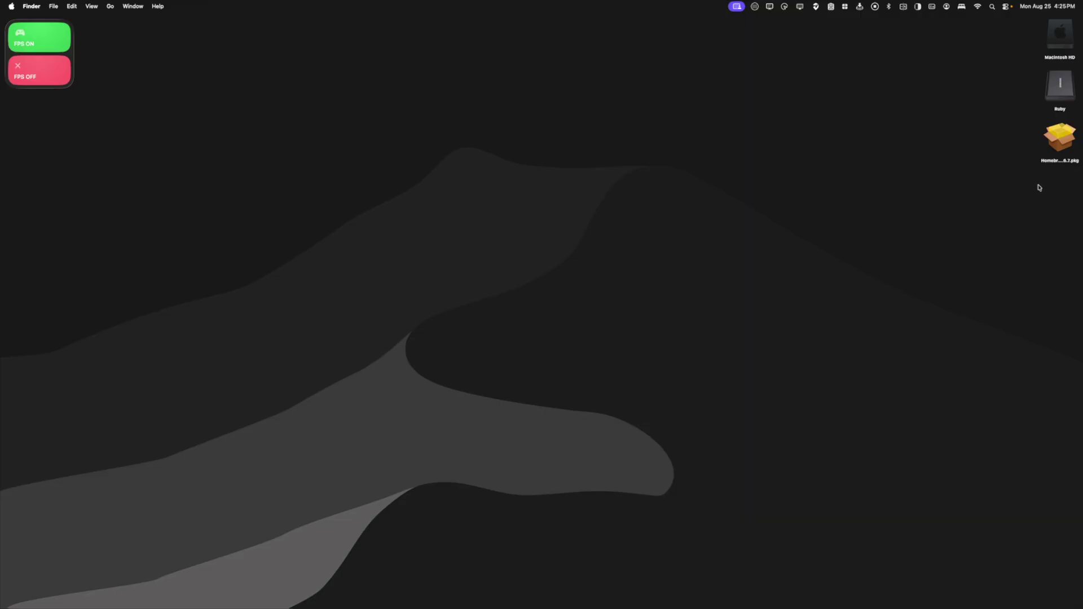
Step: Install Homebrew from the downloaded package, agreeing to the software license and using the standard installation, and close the installer
{"action": "left_click", "coordinate": [1065, 139]}
{"action": "double_click", "coordinate": [1065, 138]}
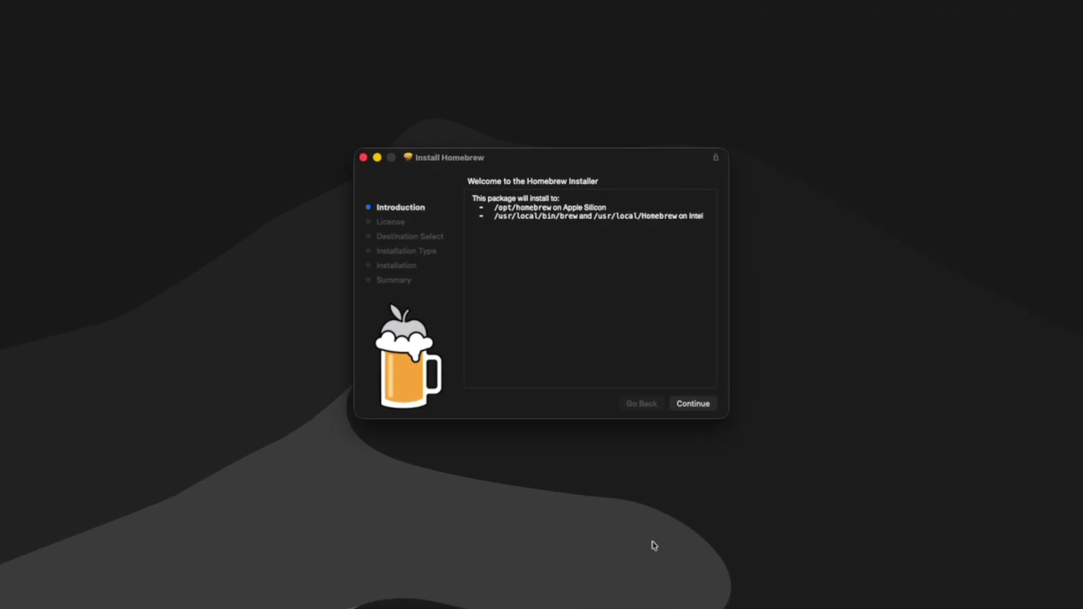
{"action": "left_click", "coordinate": [716, 439]}
{"action": "left_click", "coordinate": [720, 442]}
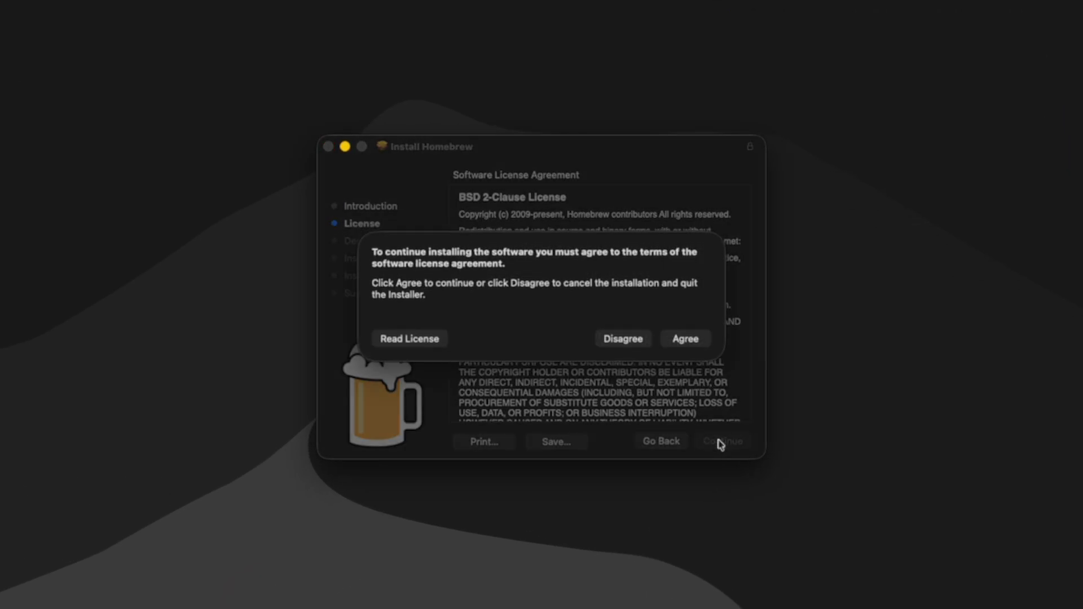
{"action": "left_click", "coordinate": [693, 339]}
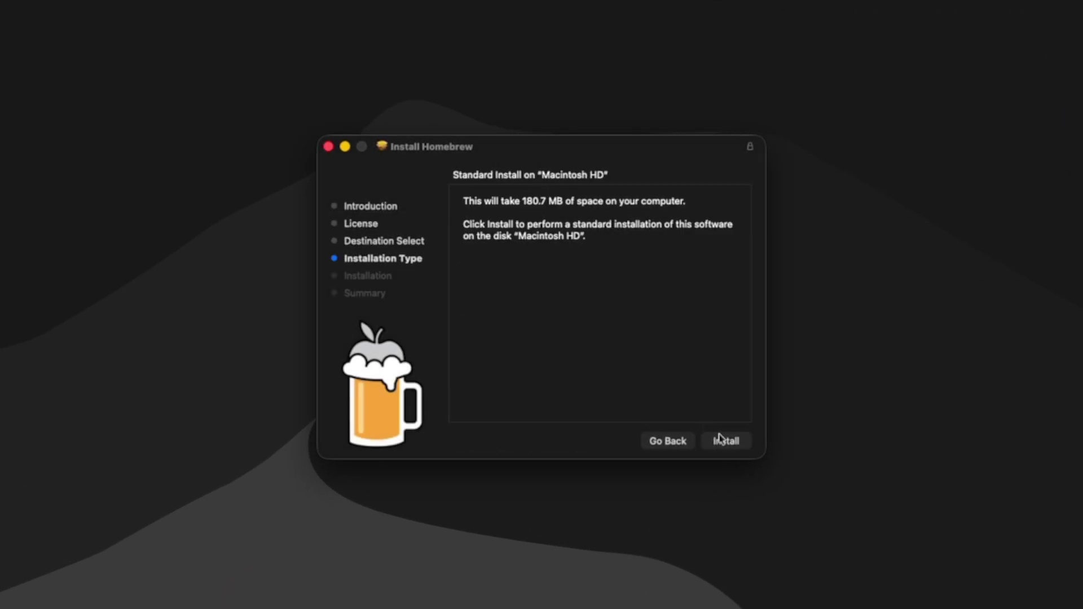
{"action": "left_click", "coordinate": [725, 440]}
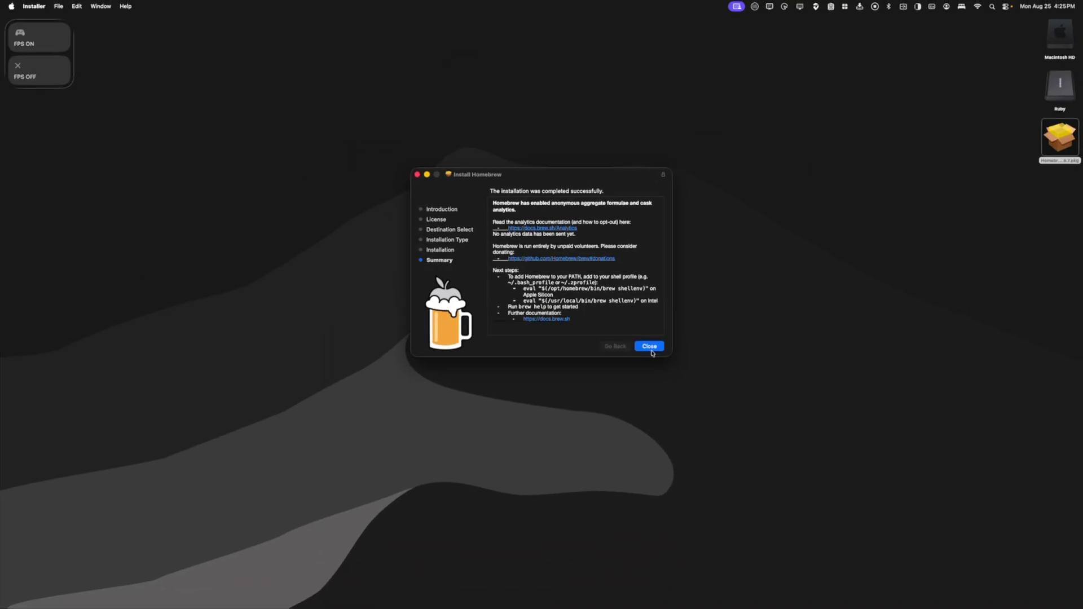
{"action": "left_click", "coordinate": [649, 346]}
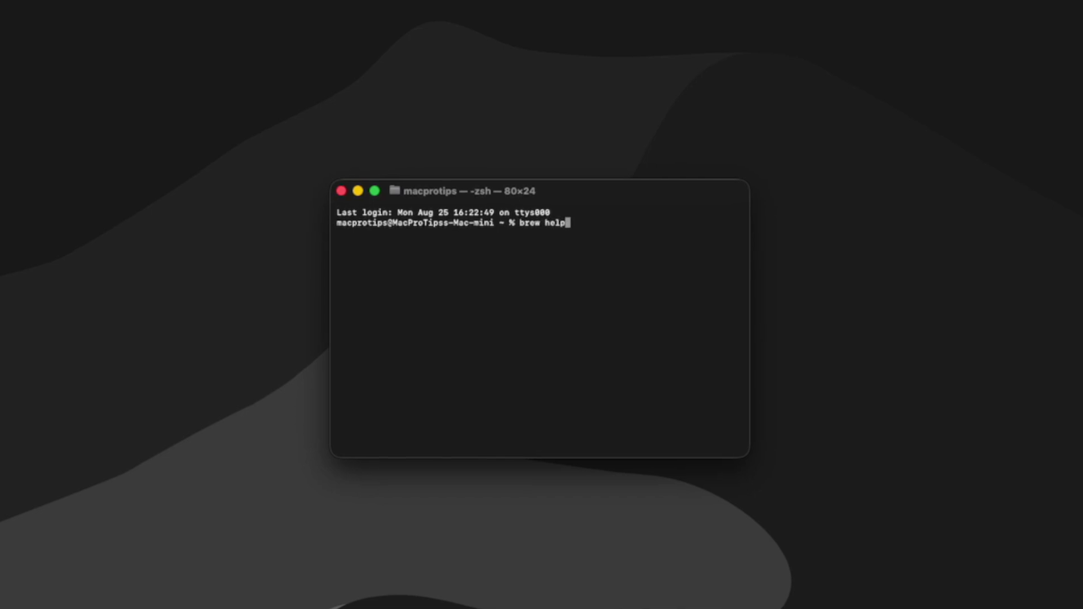
Step: Run brew help in Terminal to check the Homebrew installation
{"action": "key", "text": "Return"}
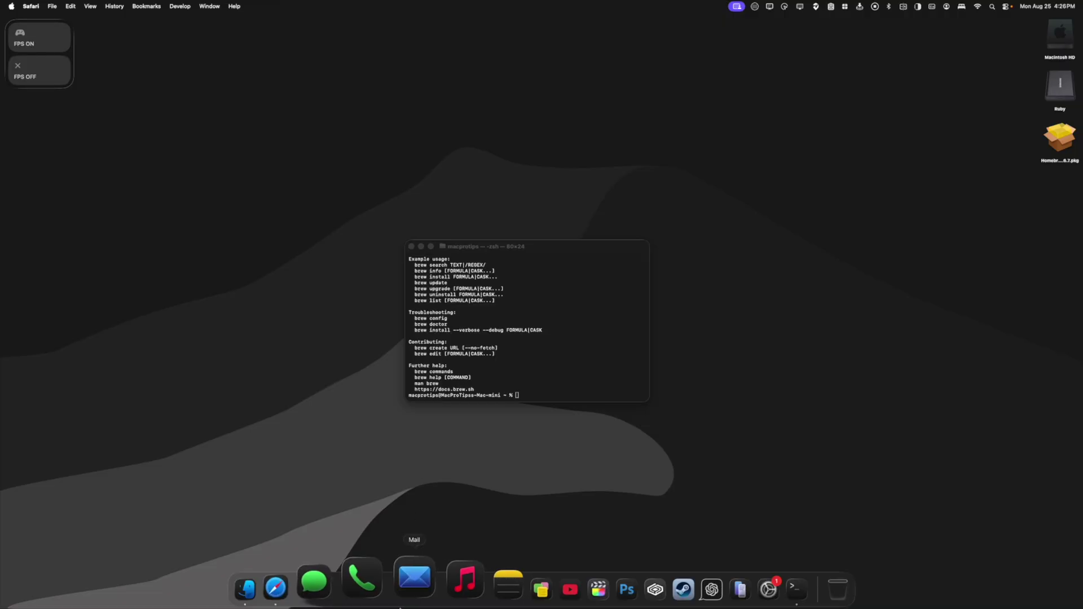
Step: Search Google in Safari for sikarugir and open the project's GitHub repository
{"action": "left_click", "coordinate": [316, 580]}
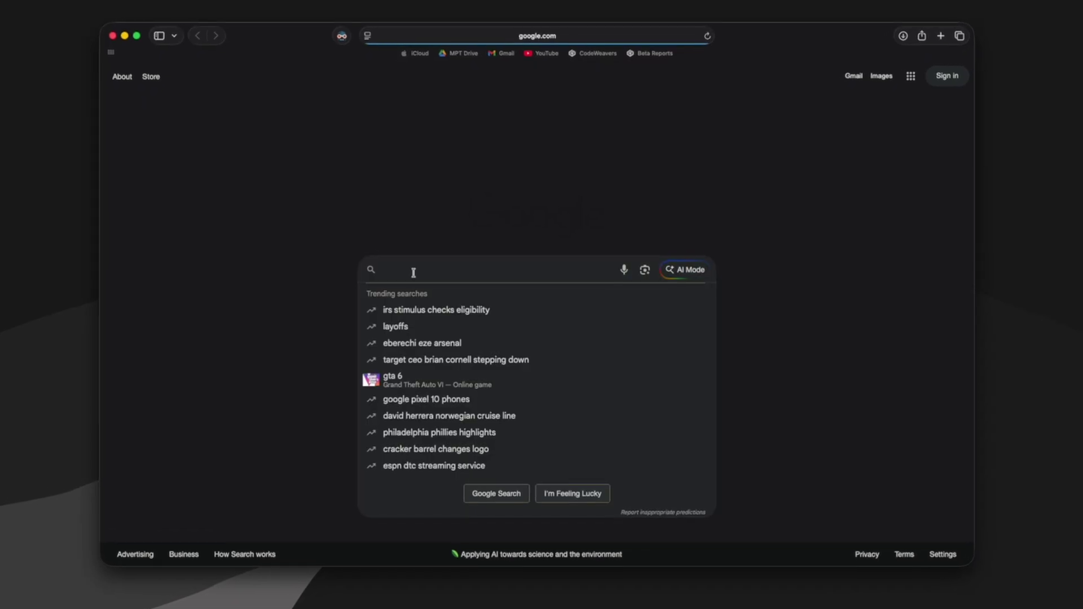
{"action": "type", "text": "sikarugir"}
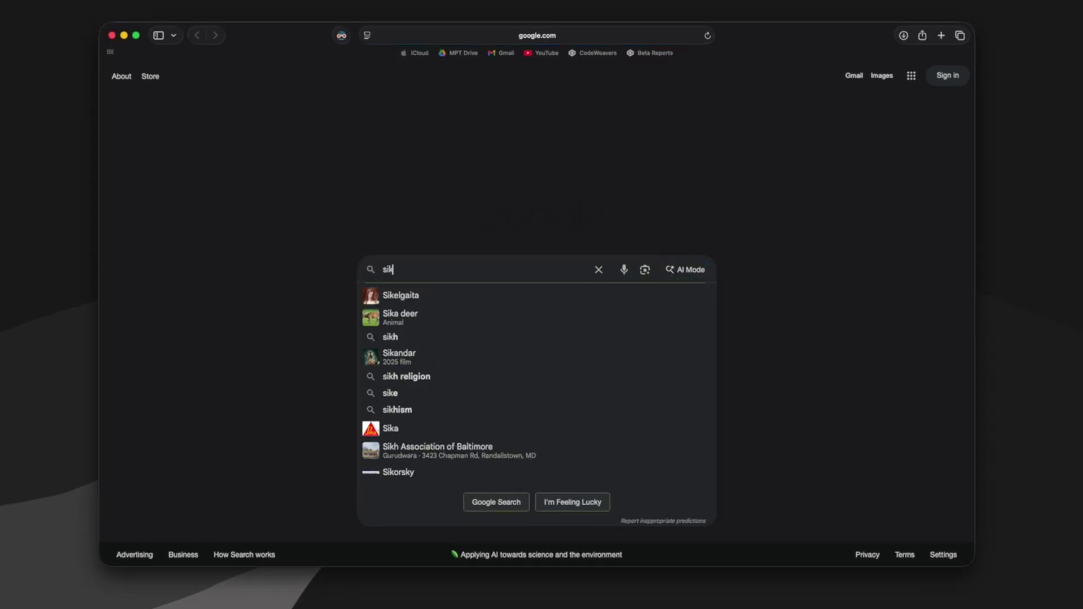
{"action": "key", "text": "Return"}
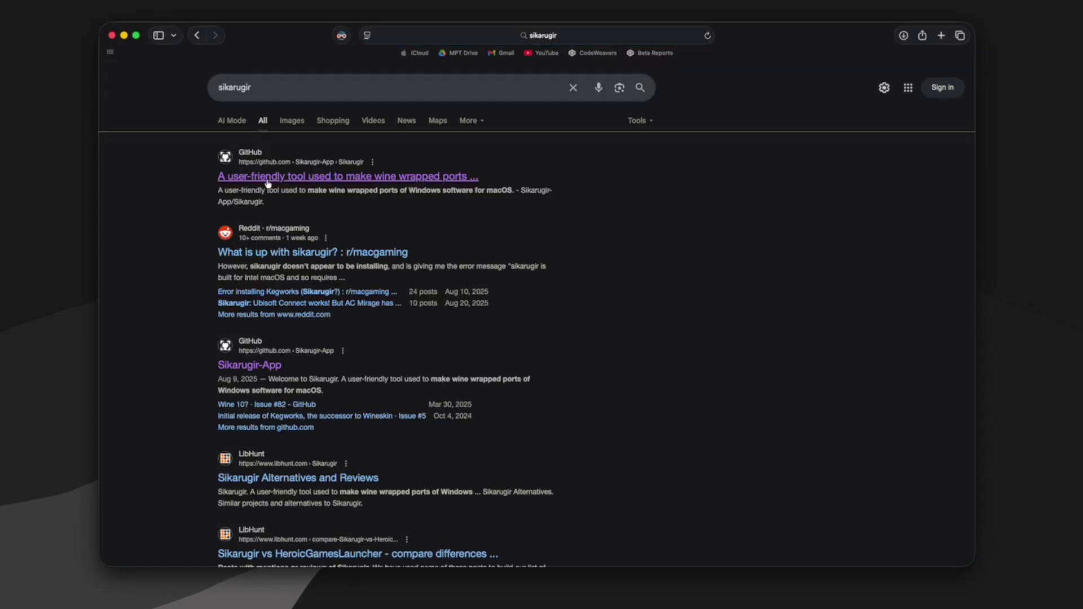
{"action": "left_click", "coordinate": [267, 181]}
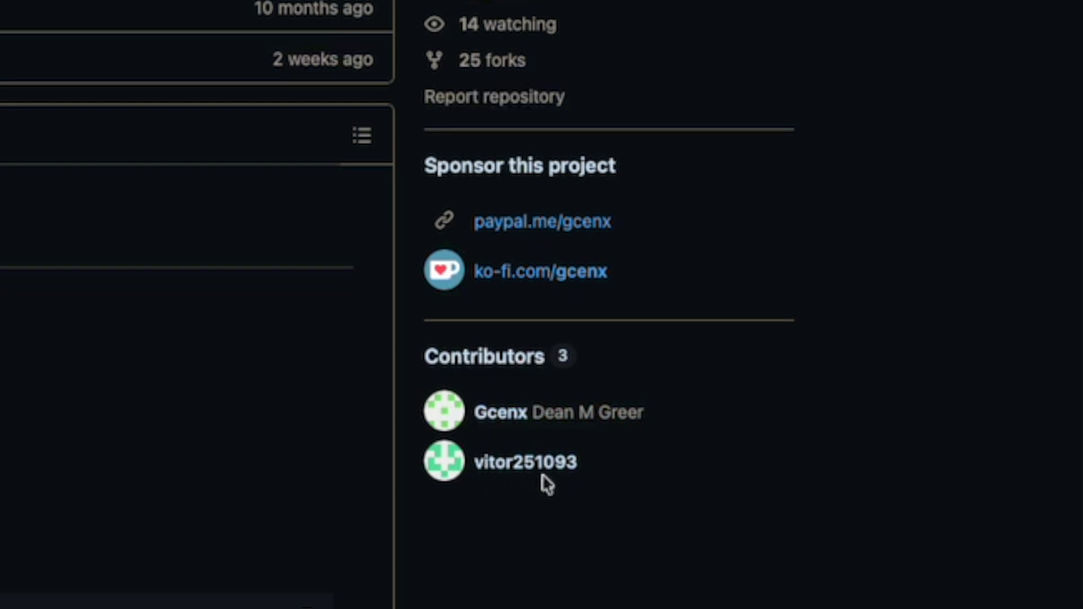
Step: Copy the two brew commands from the README, run them in Terminal to install the Sikarugir cask, and close Terminal and the browser window
{"action": "scroll", "coordinate": [1, 459], "scroll_direction": "down", "scroll_amount": 3}
{"action": "scroll", "coordinate": [2, 465], "scroll_direction": "down", "scroll_amount": 3}
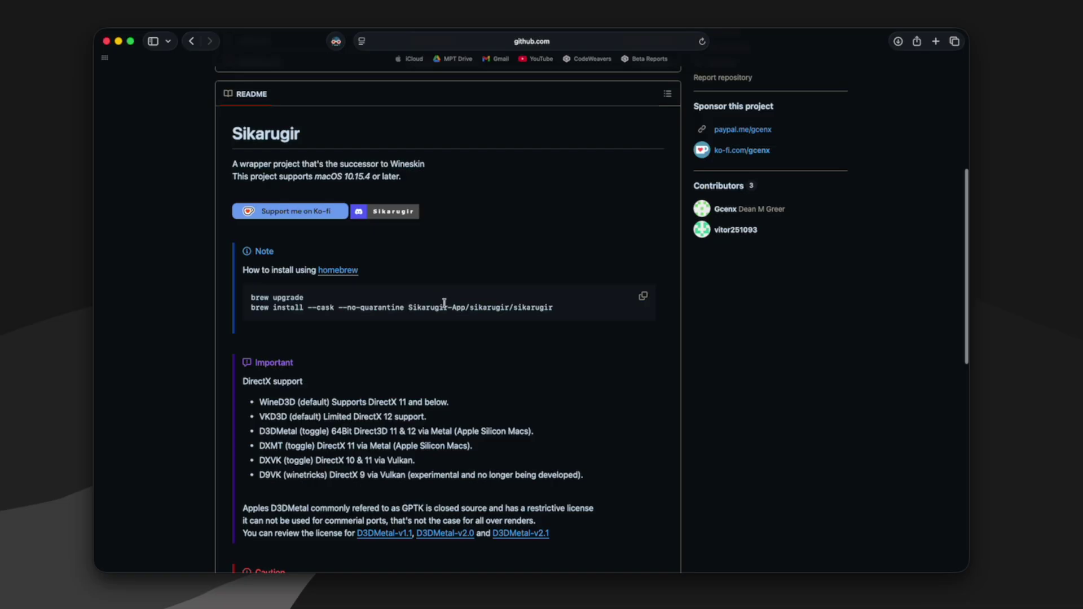
{"action": "left_click", "coordinate": [641, 299]}
{"action": "left_click", "coordinate": [782, 606]}
{"action": "key", "text": "super+v"}
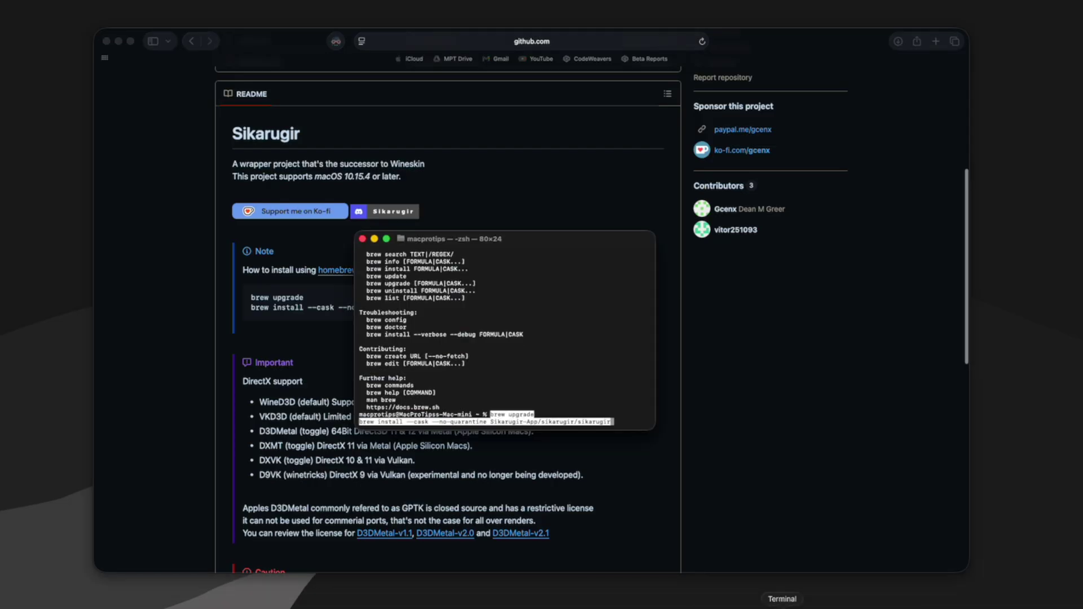
{"action": "key", "text": "Return"}
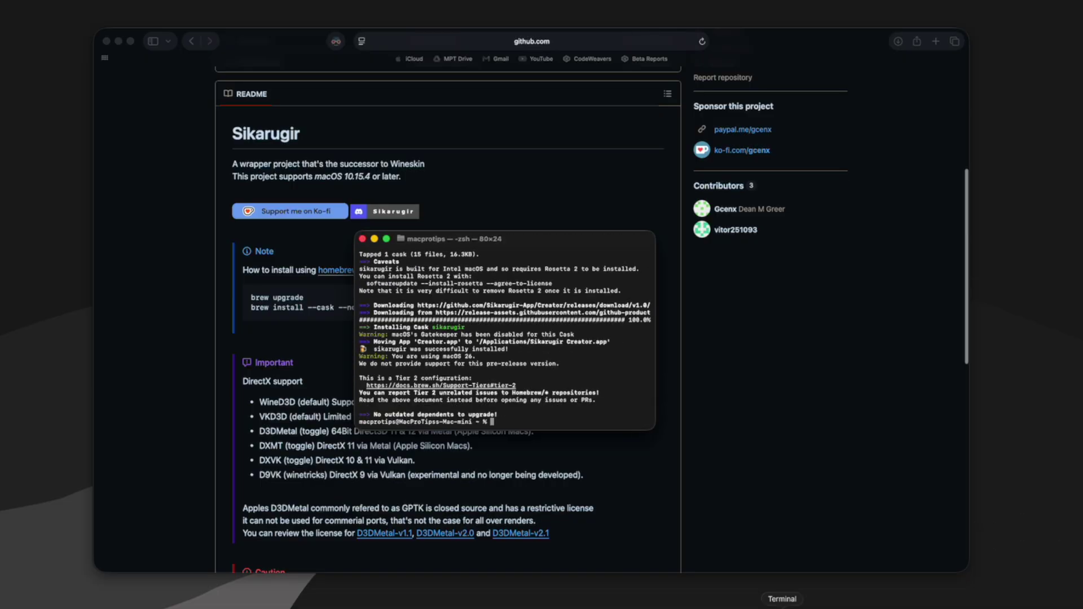
{"action": "key", "text": "super+q"}
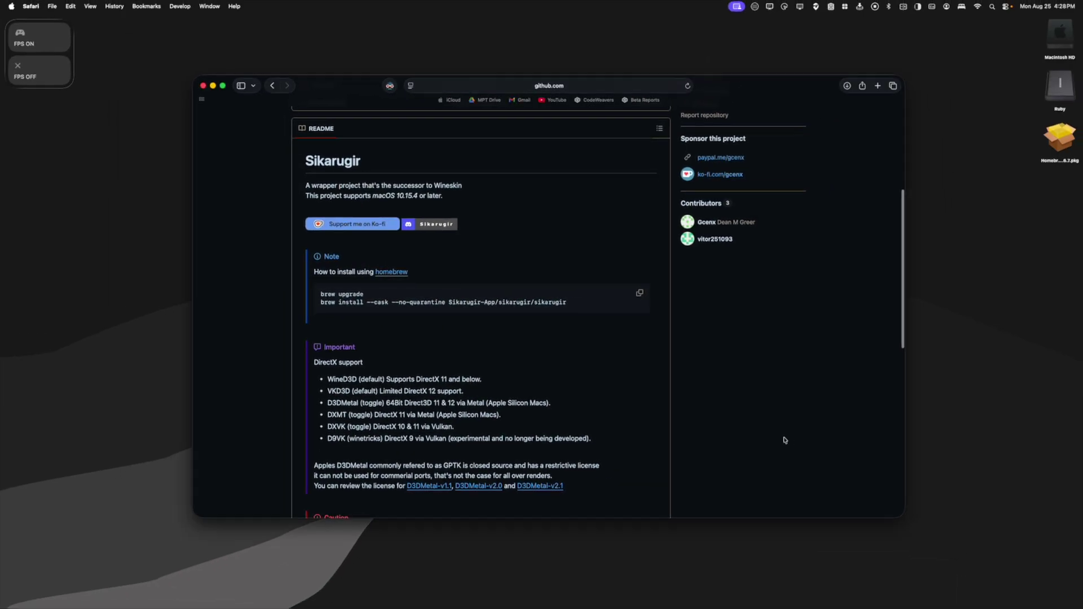
{"action": "key", "text": "super+w"}
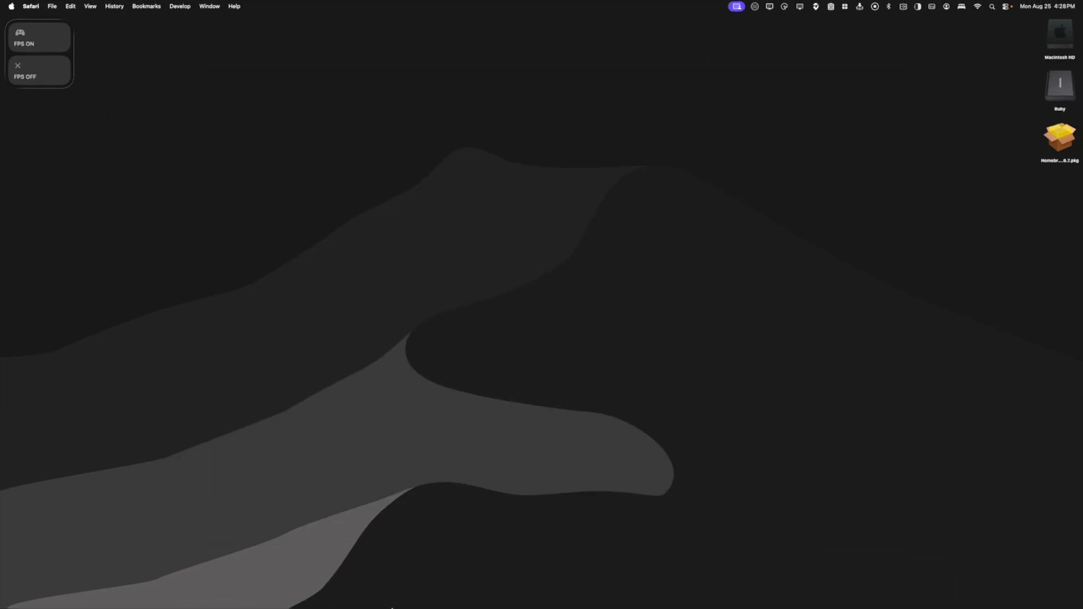
Step: Launch Sikarugir Creator from the Applications folder in Finder
{"action": "mouse_move", "coordinate": [392, 607]}
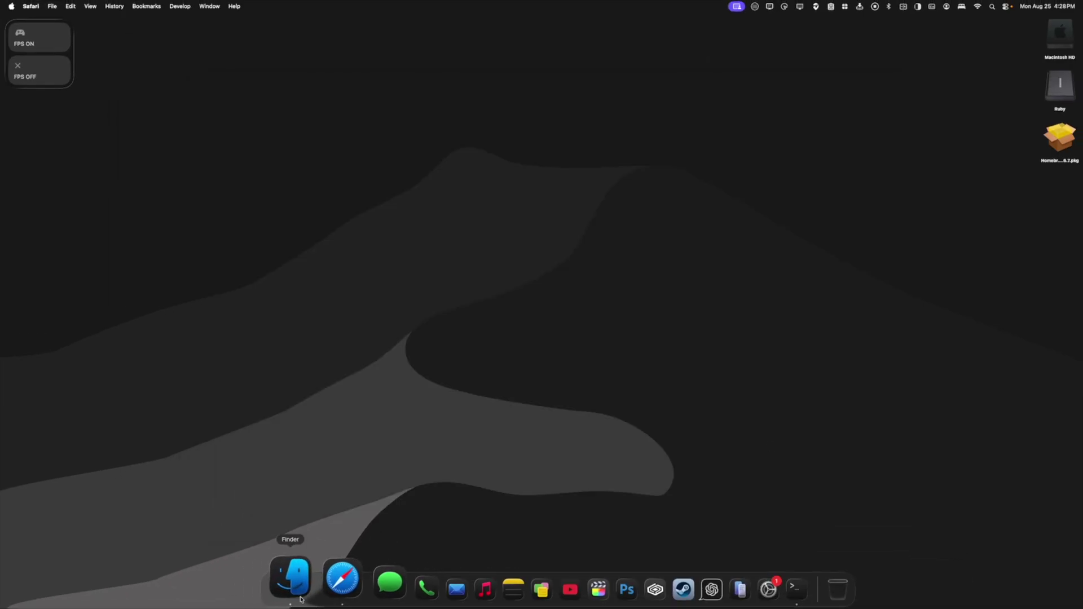
{"action": "left_click", "coordinate": [291, 575]}
{"action": "left_click", "coordinate": [355, 387]}
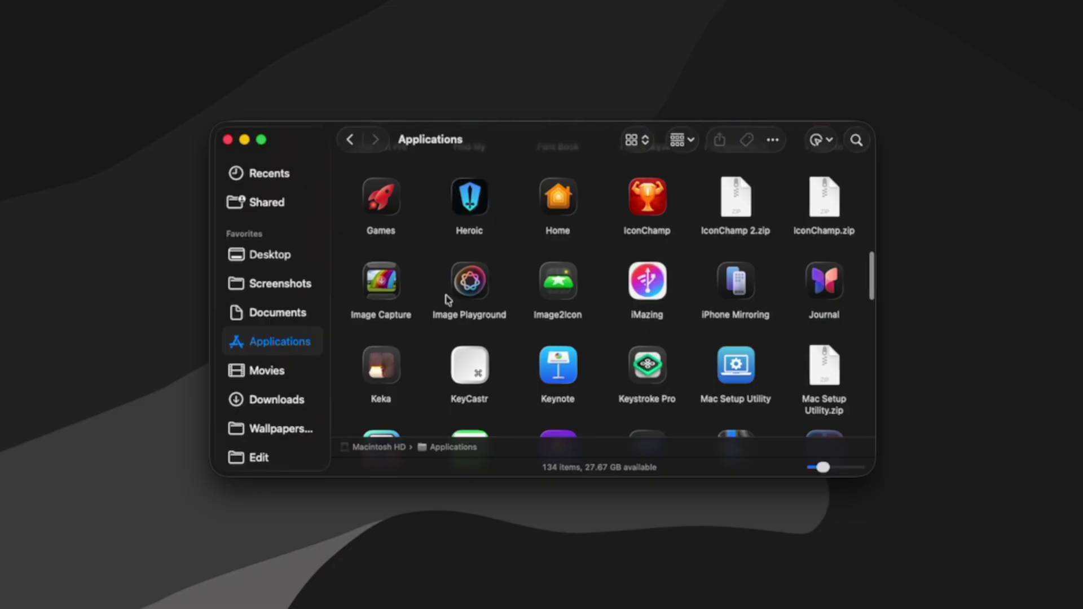
{"action": "scroll", "coordinate": [448, 304], "scroll_direction": "down", "scroll_amount": 10}
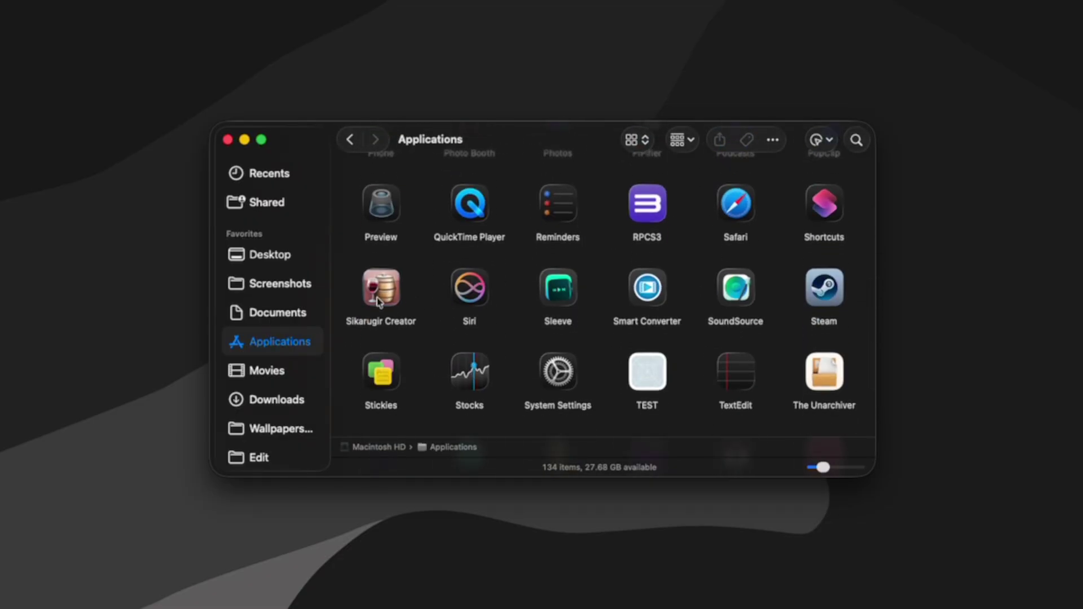
{"action": "left_click", "coordinate": [393, 299]}
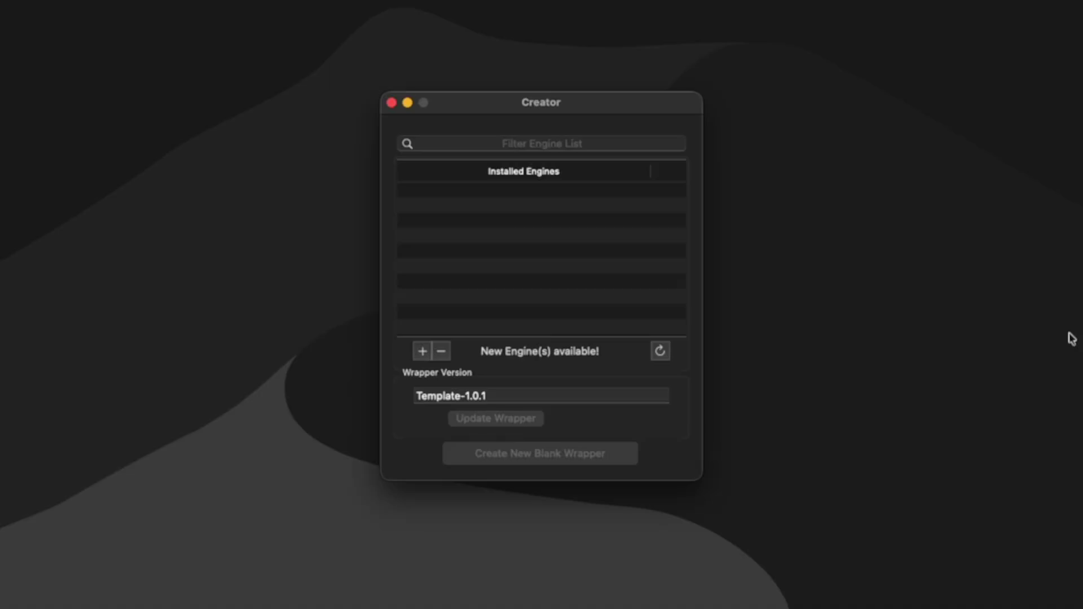
Step: Add the WS12WineSikarugir10.0 engine to the installed engines by downloading and installing it
{"action": "left_click", "coordinate": [422, 351]}
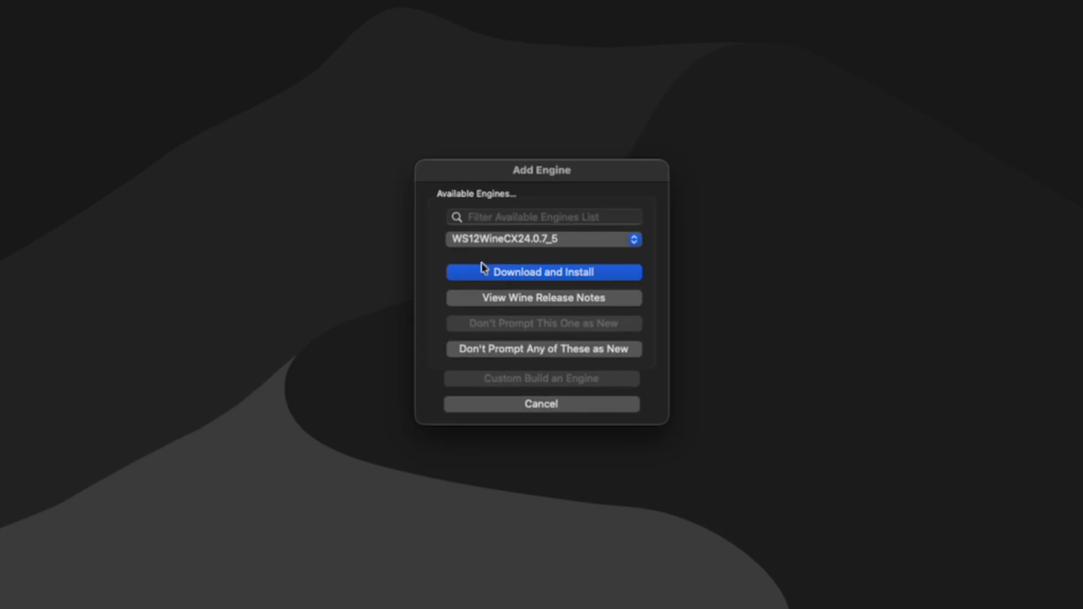
{"action": "left_click", "coordinate": [474, 243]}
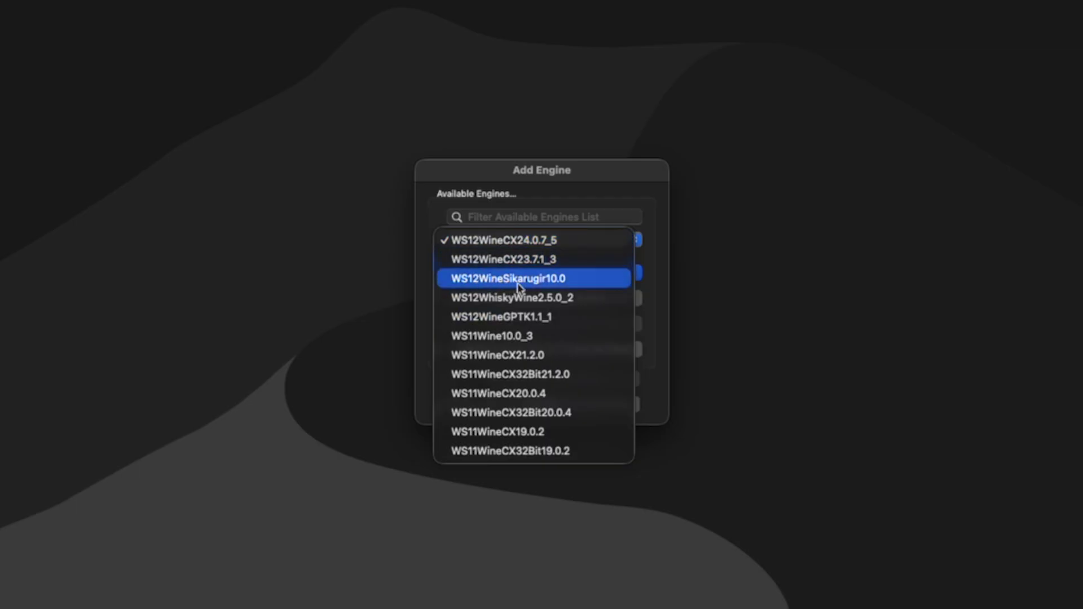
{"action": "left_click", "coordinate": [560, 282]}
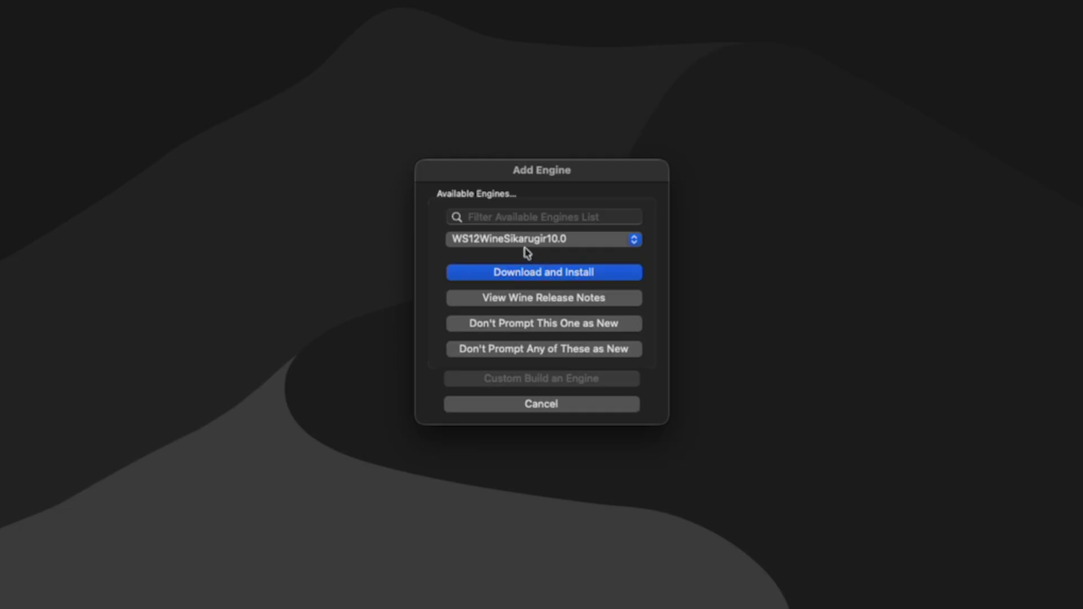
{"action": "left_click", "coordinate": [509, 273]}
{"action": "left_click", "coordinate": [587, 335]}
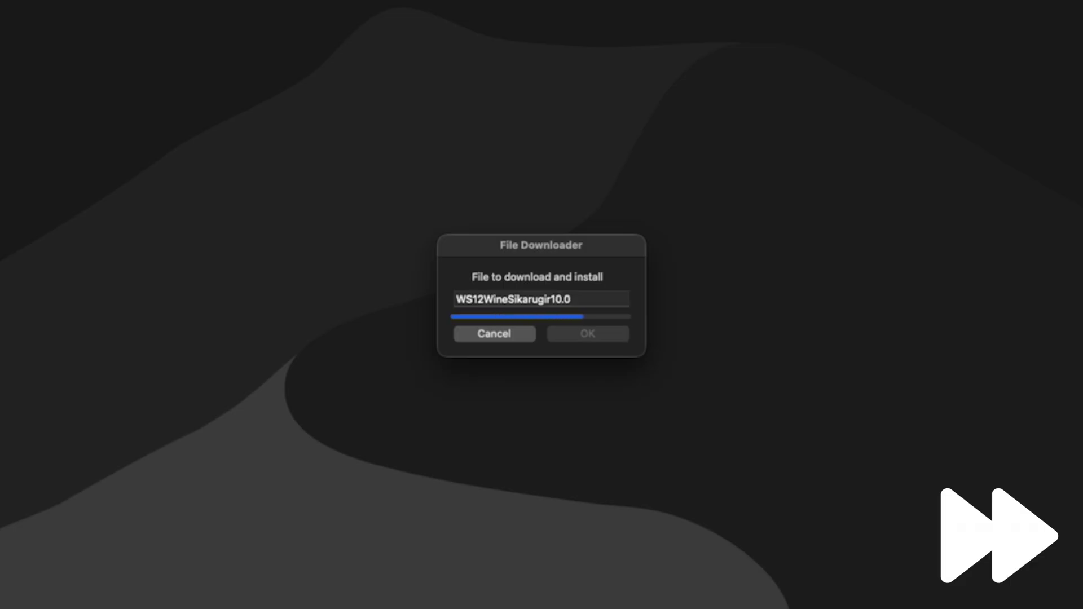
{"action": "left_click", "coordinate": [584, 335]}
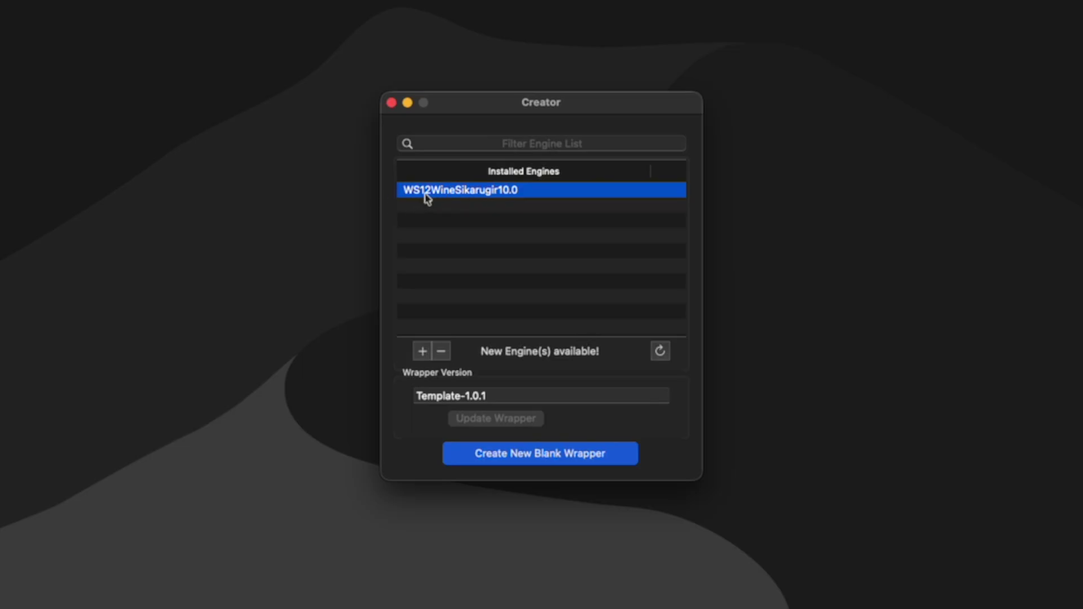
Step: Create a new blank wrapper named Steam with the installed engine and show it in Finder
{"action": "left_click", "coordinate": [509, 459]}
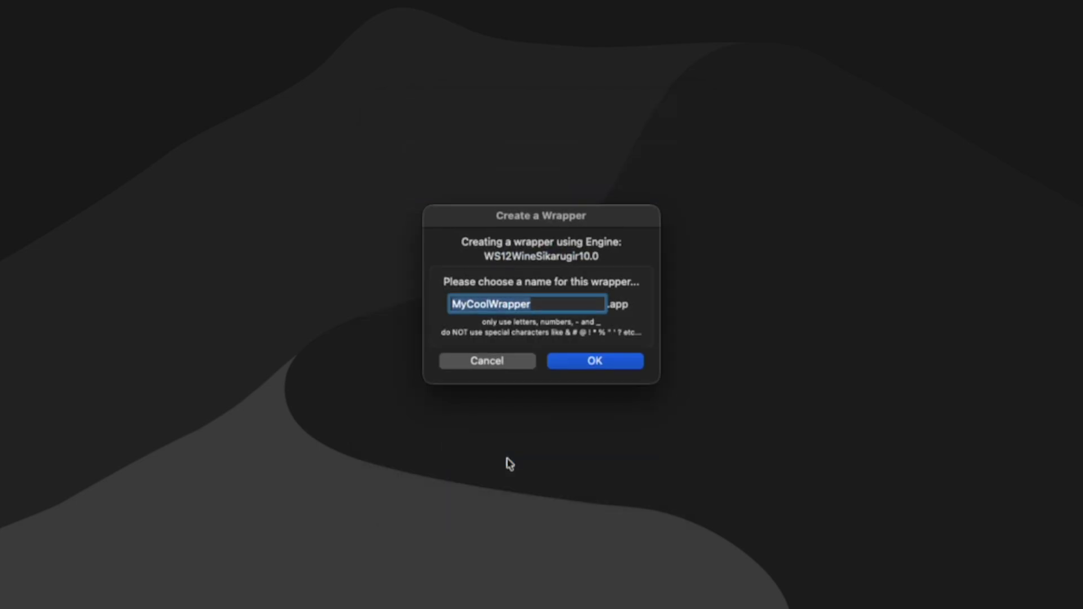
{"action": "type", "text": "Steam"}
{"action": "left_click", "coordinate": [601, 366]}
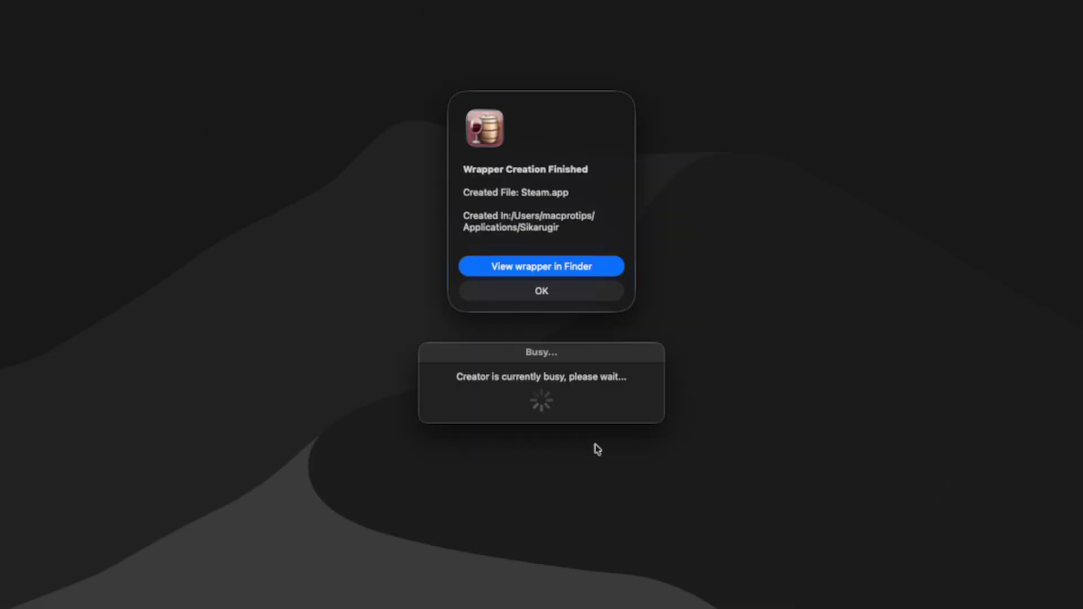
{"action": "left_click", "coordinate": [504, 271]}
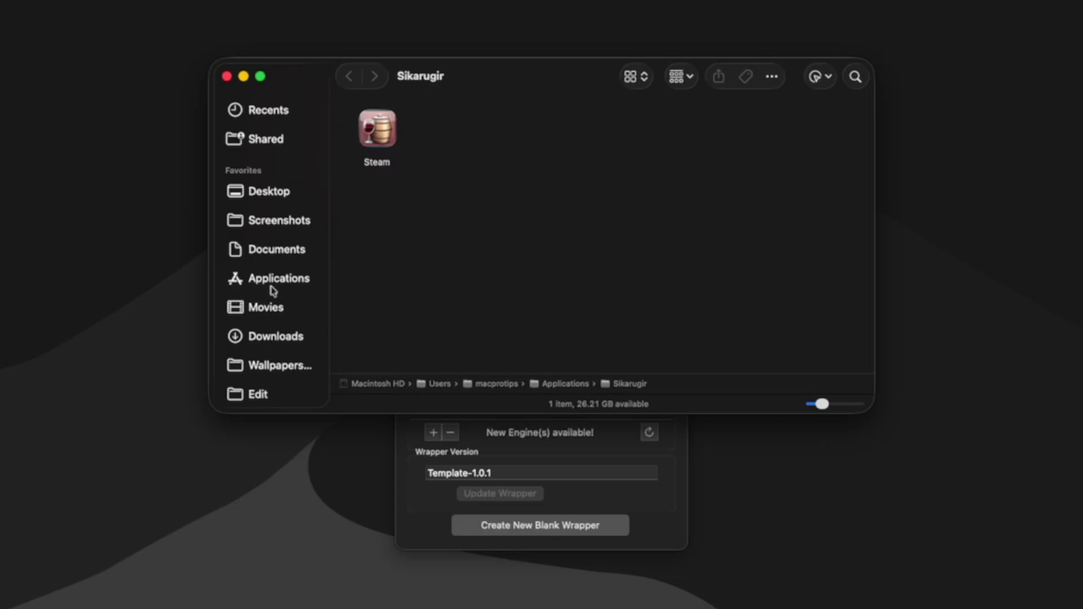
{"action": "left_click", "coordinate": [253, 282]}
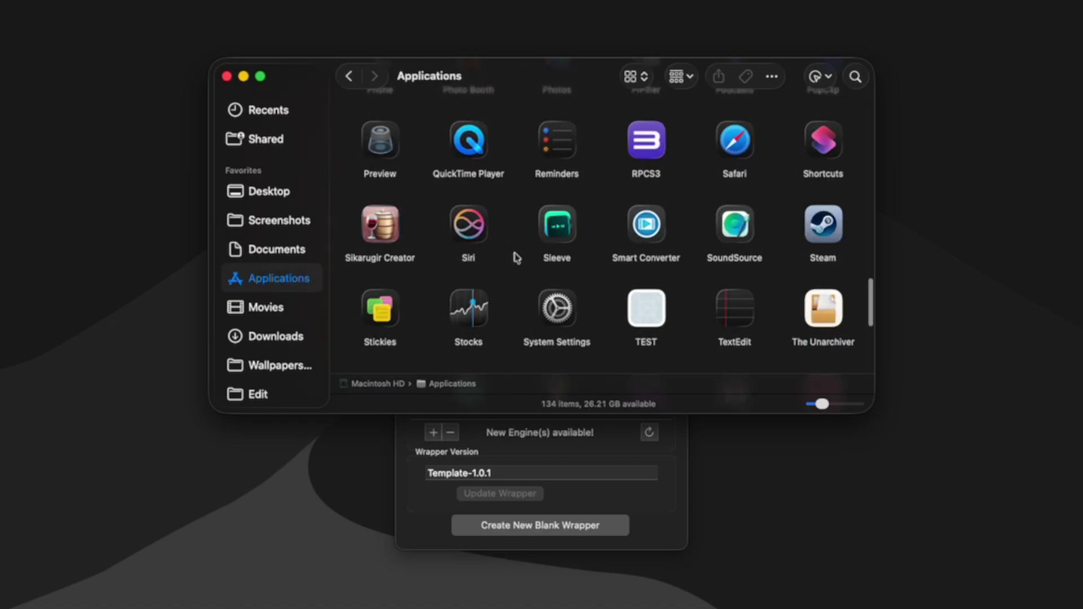
{"action": "scroll", "coordinate": [514, 256], "scroll_direction": "down", "scroll_amount": 2}
{"action": "scroll", "coordinate": [515, 256], "scroll_direction": "up", "scroll_amount": 2}
{"action": "key", "text": "super+bracketleft"}
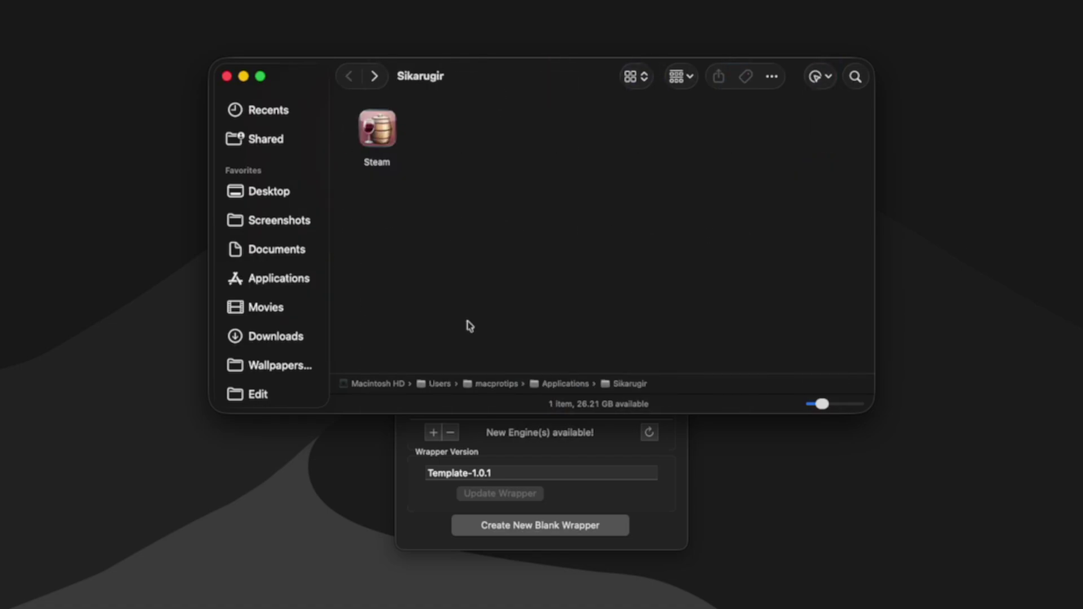
Step: Navigate from Macintosh HD through Users and the home folder to the Sikarugir folder inside the user's Applications folder
{"action": "double_click", "coordinate": [386, 385]}
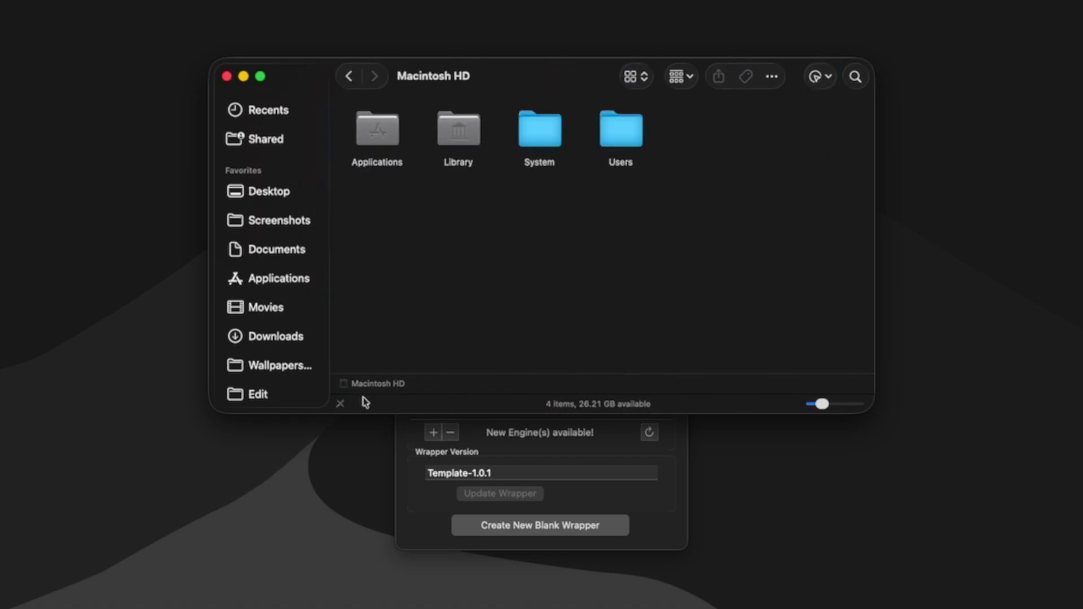
{"action": "double_click", "coordinate": [617, 128]}
{"action": "left_click", "coordinate": [378, 138]}
{"action": "double_click", "coordinate": [378, 139]}
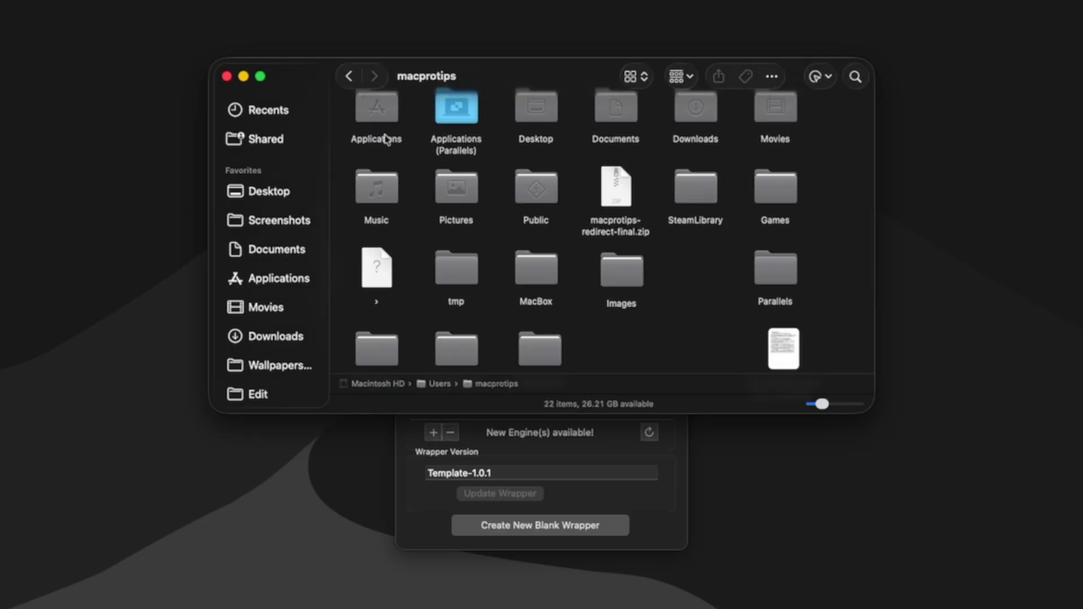
{"action": "double_click", "coordinate": [376, 137]}
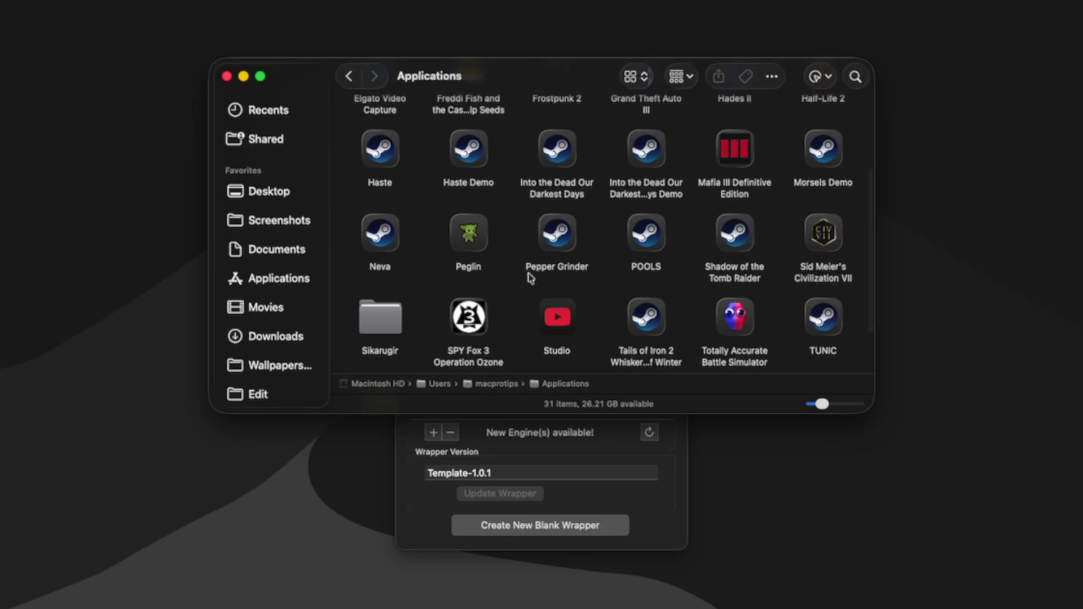
{"action": "double_click", "coordinate": [372, 330]}
Step: Quit Sikarugir Creator and open the Steam wrapper in the Sikarugir folder
{"action": "key", "text": "super+Tab"}
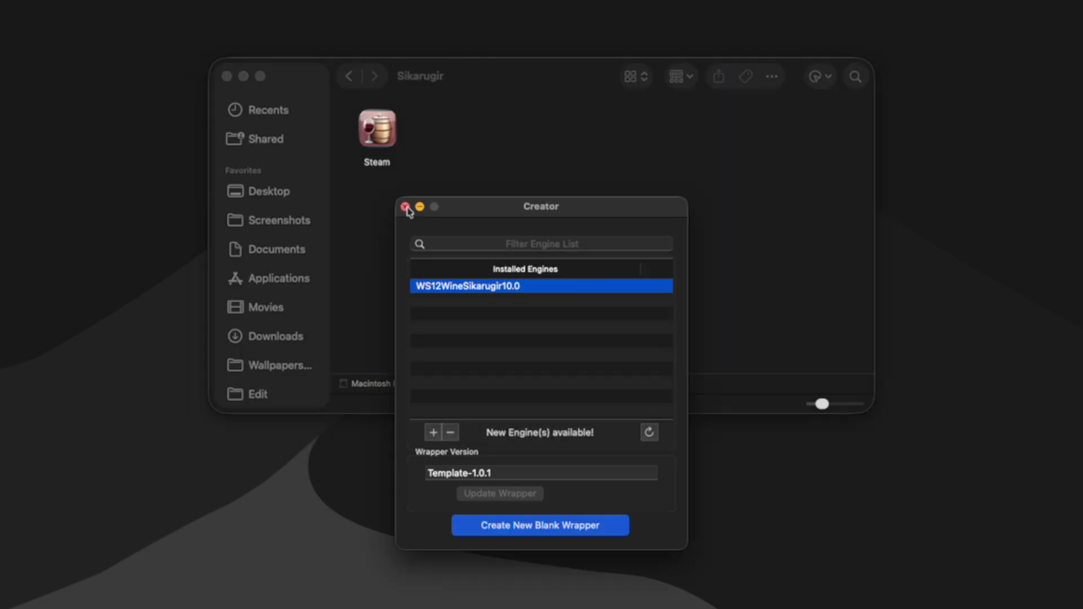
{"action": "key", "text": "super+q"}
{"action": "left_click", "coordinate": [371, 141]}
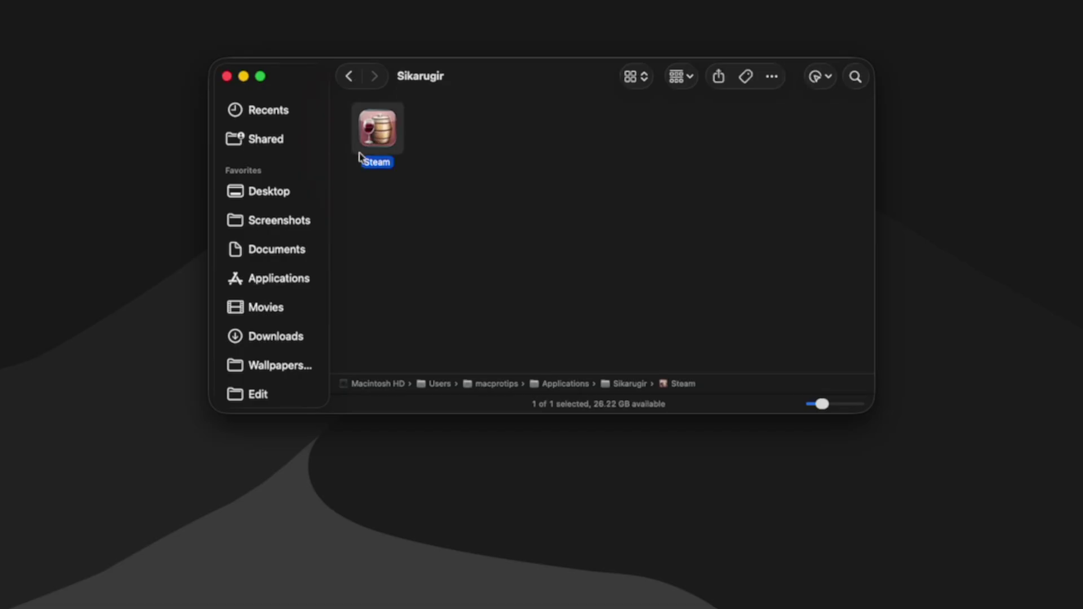
{"action": "double_click", "coordinate": [381, 133]}
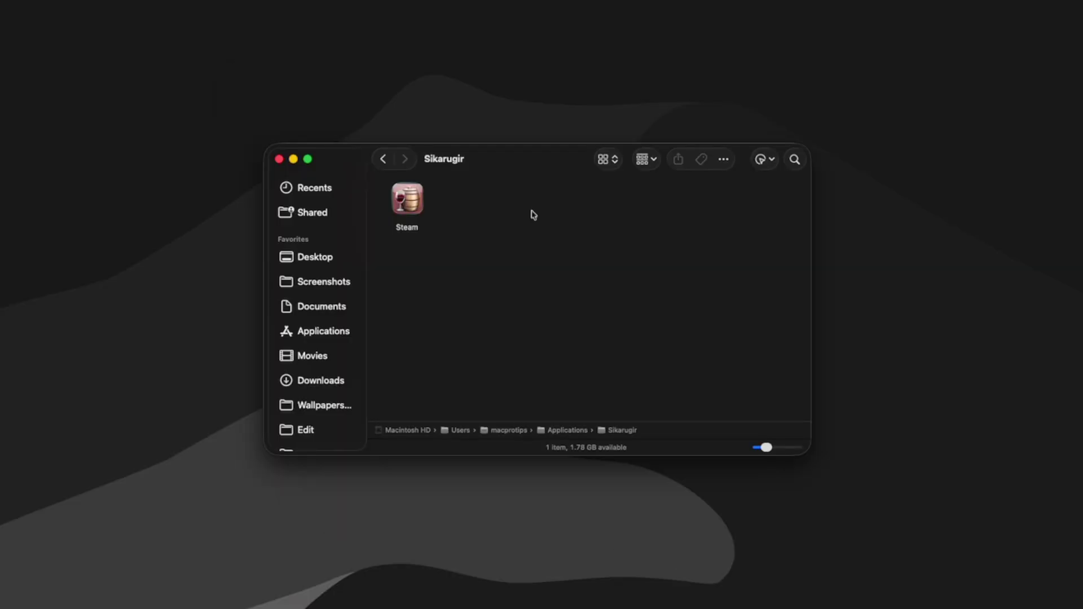
Step: Show the Steam wrapper's package contents, launch Configure from its Contents folder, and open Winetricks
{"action": "right_click", "coordinate": [412, 205]}
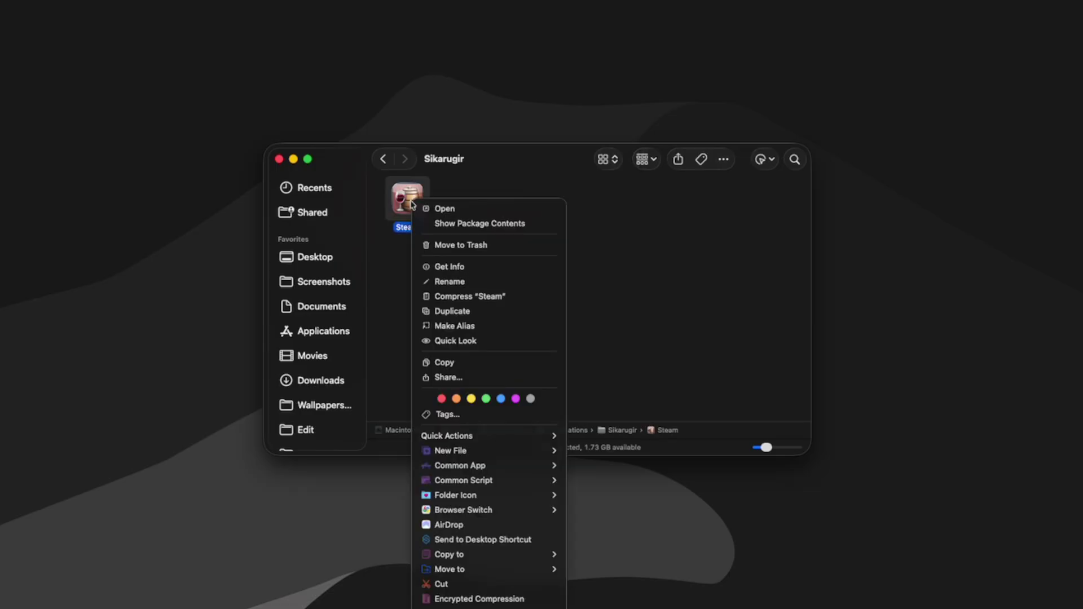
{"action": "left_click", "coordinate": [444, 225]}
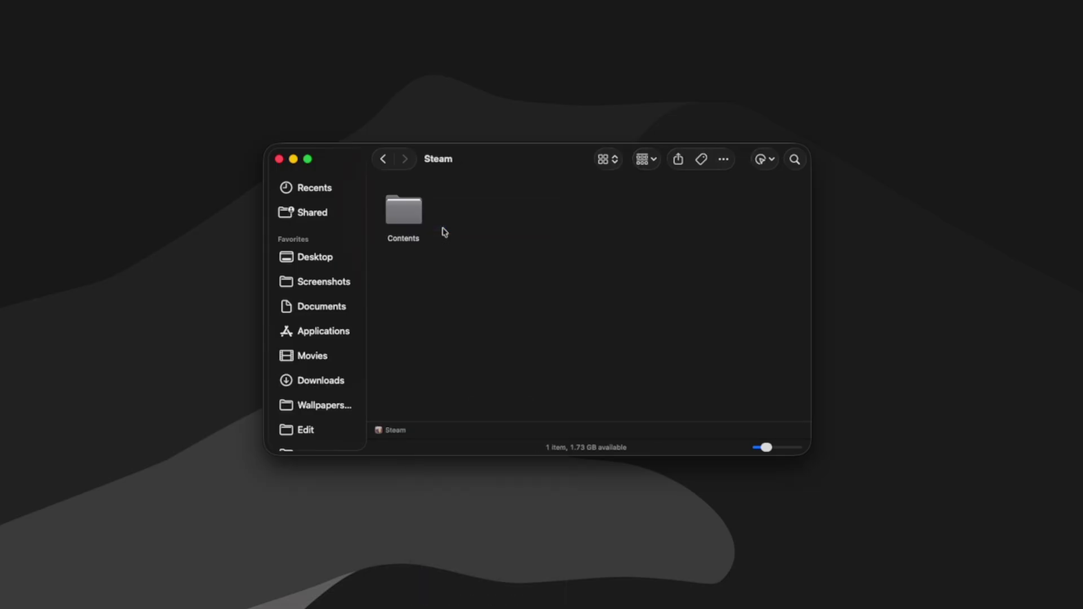
{"action": "double_click", "coordinate": [409, 221]}
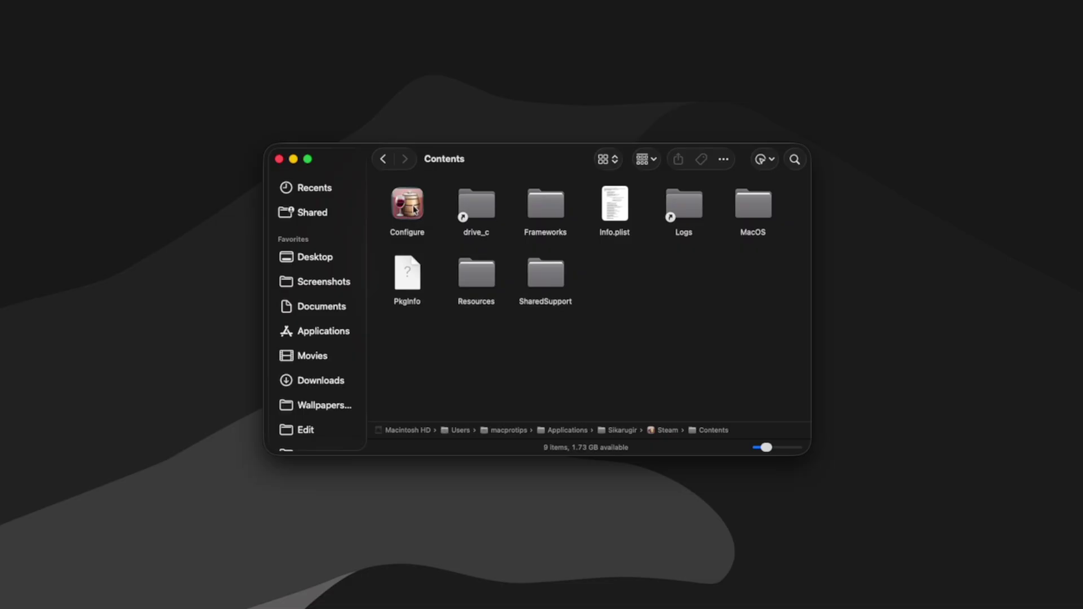
{"action": "double_click", "coordinate": [414, 210]}
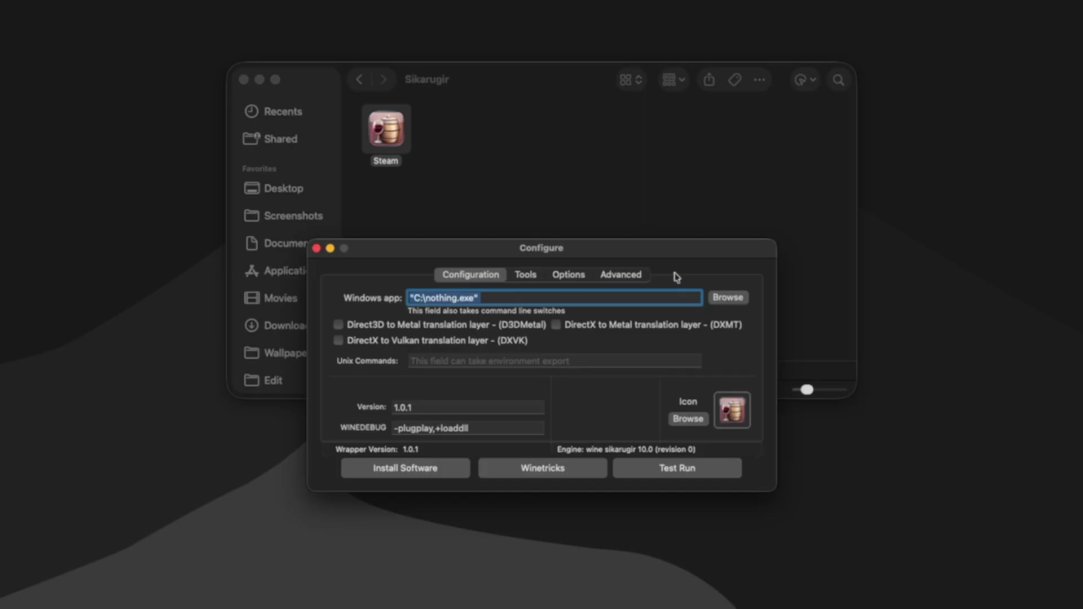
{"action": "left_click", "coordinate": [555, 474]}
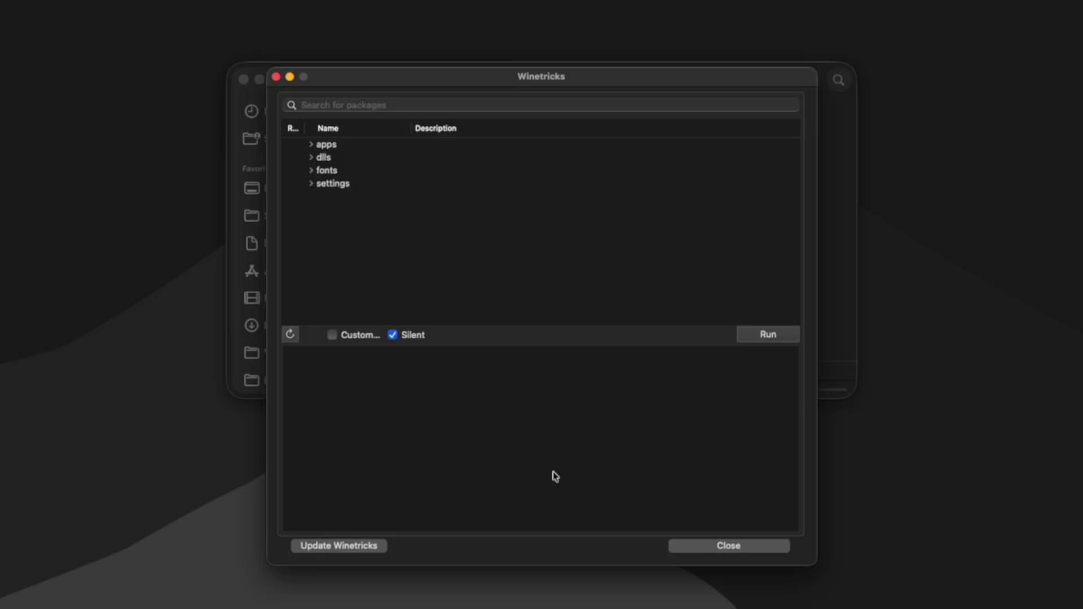
Step: Search the Winetricks packages for ubisoft, and select and deselect the ubisoftconnect app
{"action": "left_click", "coordinate": [366, 95]}
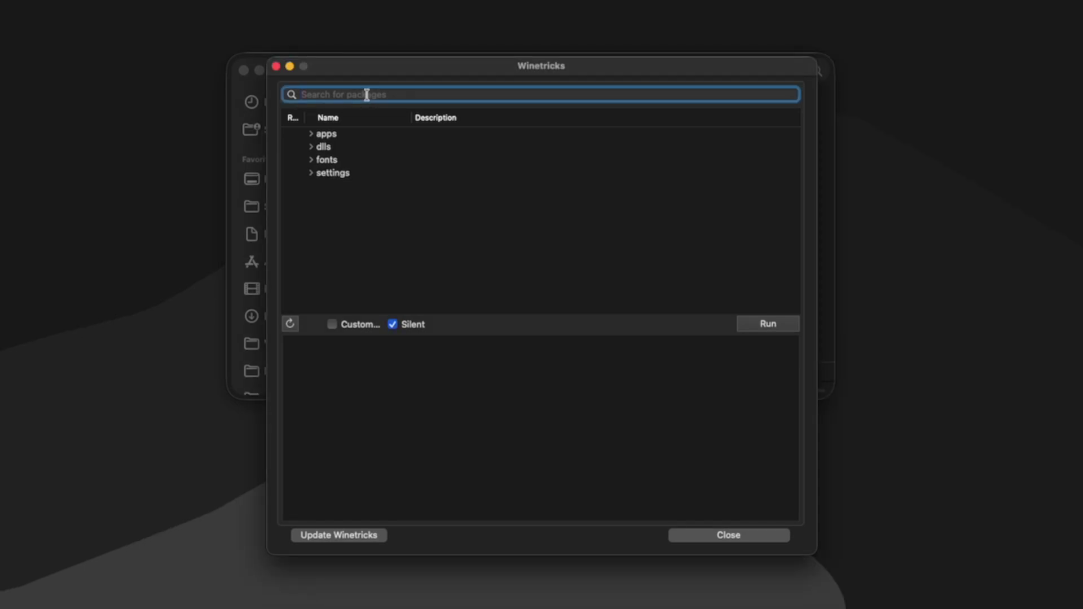
{"action": "type", "text": "ubisoft"}
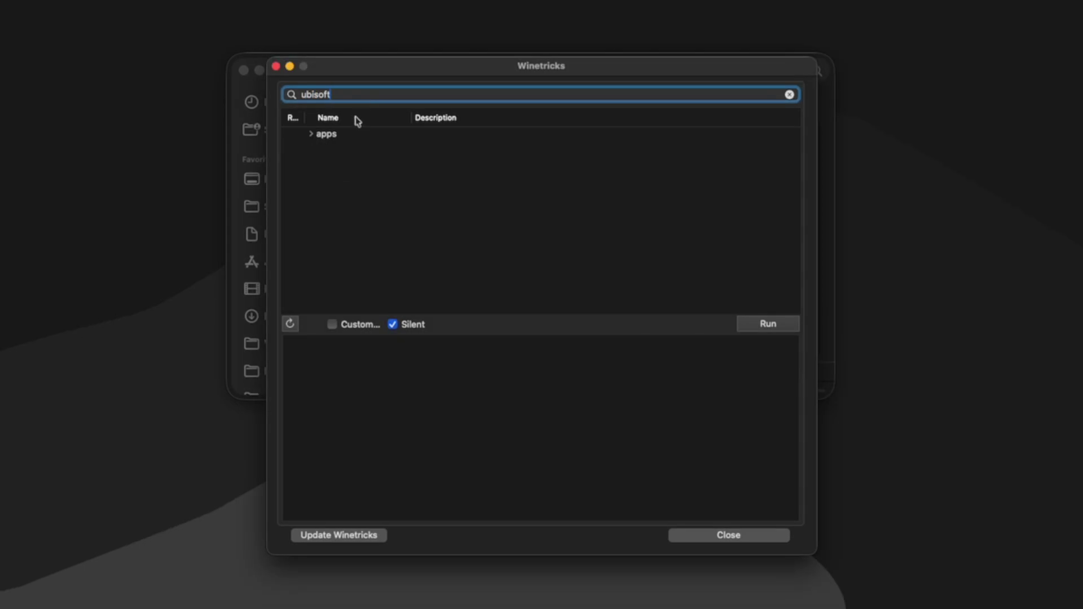
{"action": "left_click", "coordinate": [311, 136]}
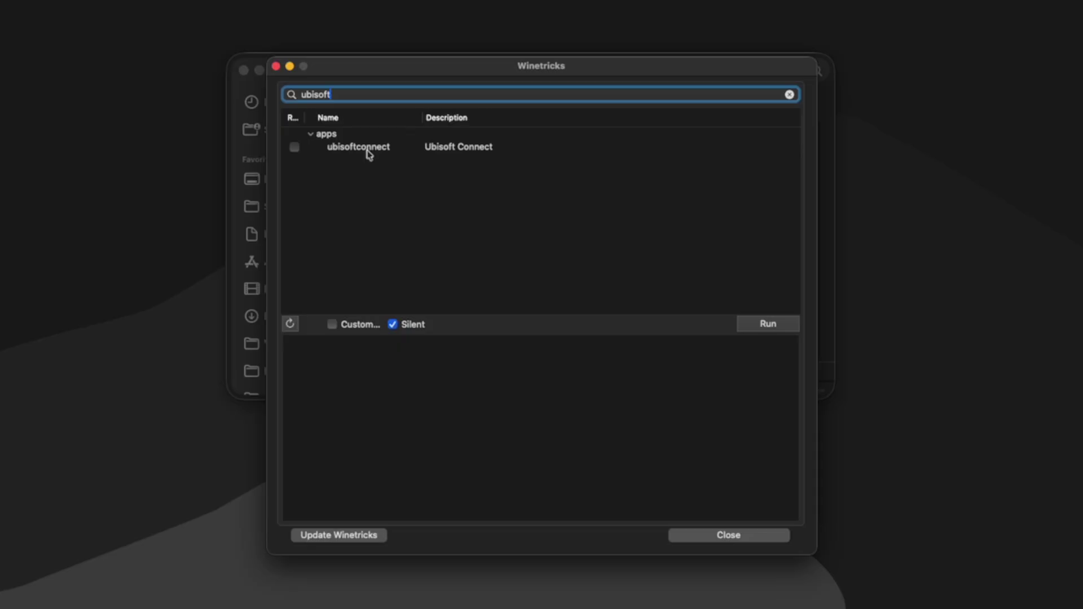
{"action": "left_click", "coordinate": [293, 149]}
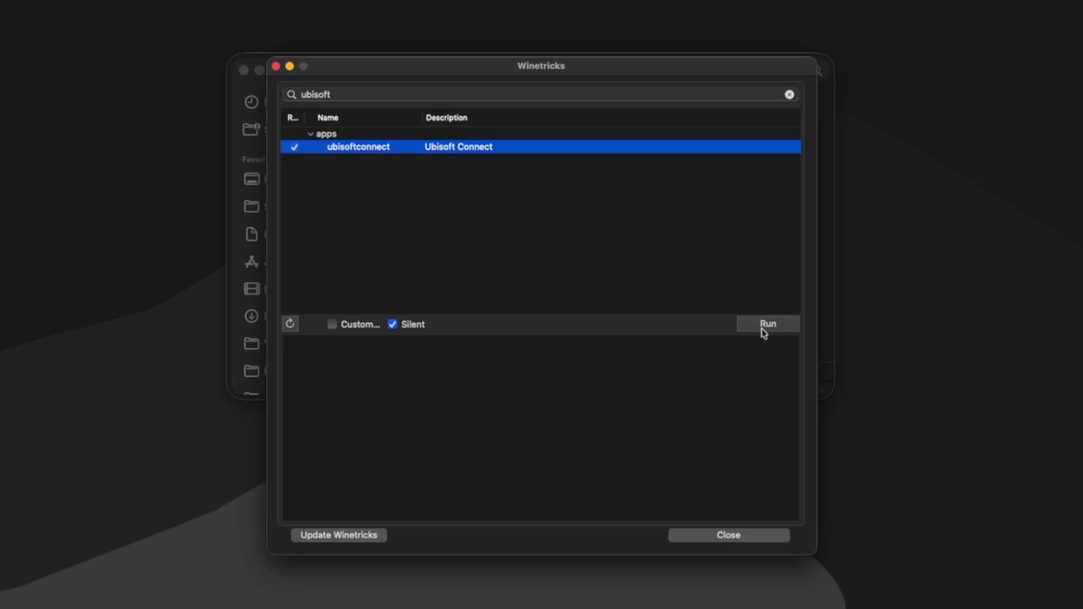
{"action": "left_click", "coordinate": [294, 148]}
Step: Find the steam app package in Winetricks, install it by running winetricks steam, and close Winetricks
{"action": "double_click", "coordinate": [341, 100]}
{"action": "type", "text": "steam"}
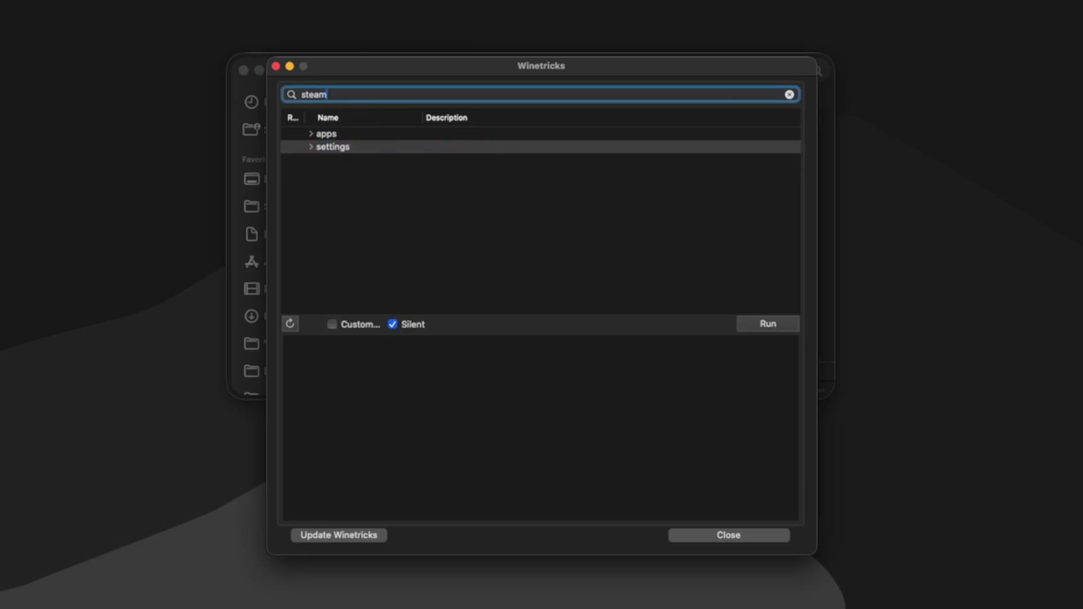
{"action": "left_click", "coordinate": [310, 137]}
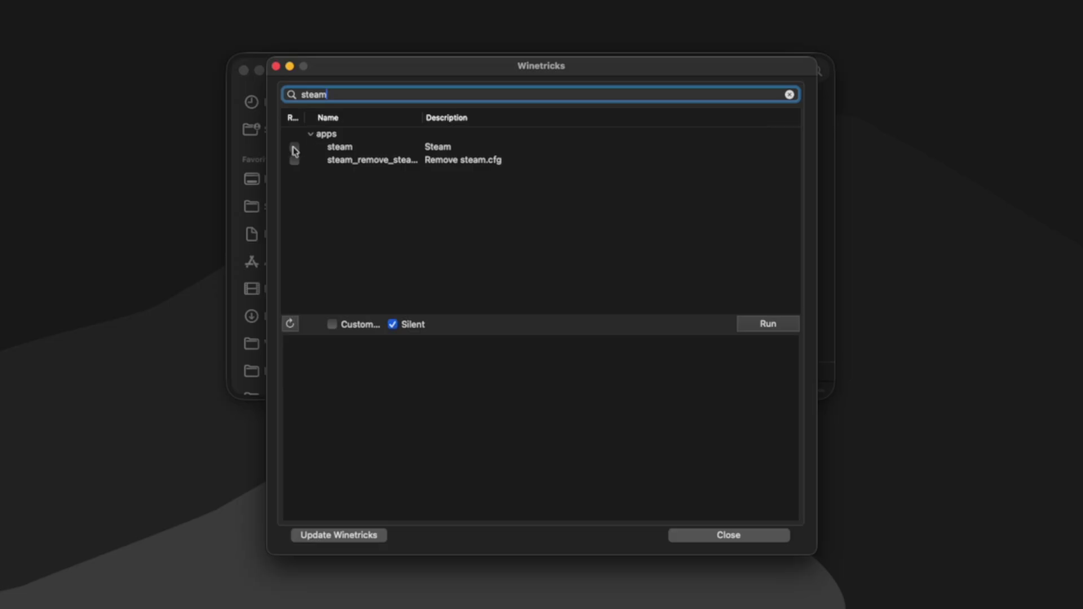
{"action": "left_click", "coordinate": [294, 147]}
{"action": "left_click", "coordinate": [293, 147]}
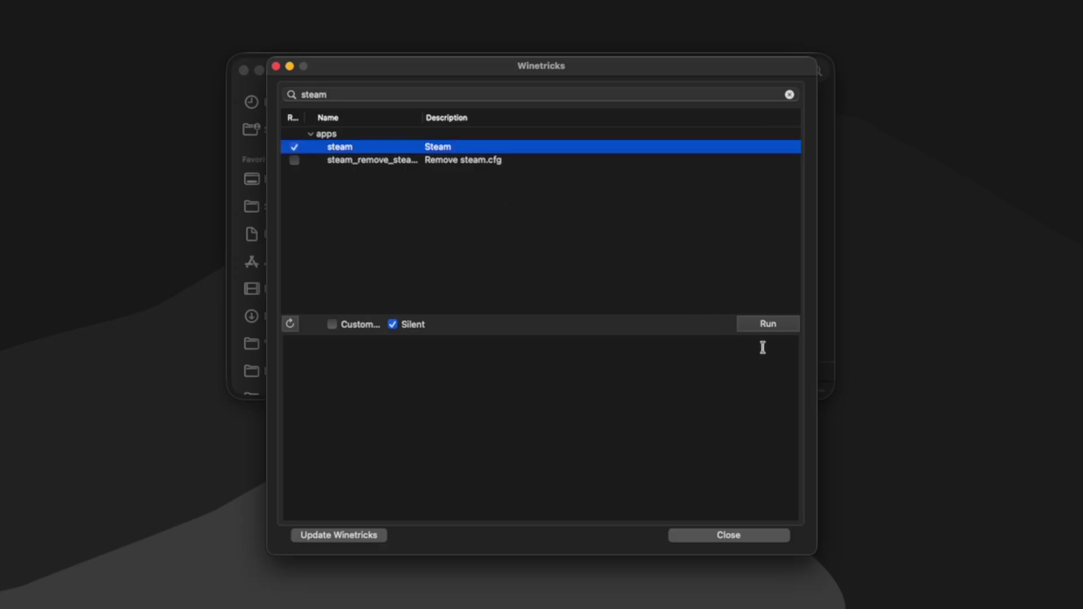
{"action": "left_click", "coordinate": [755, 323]}
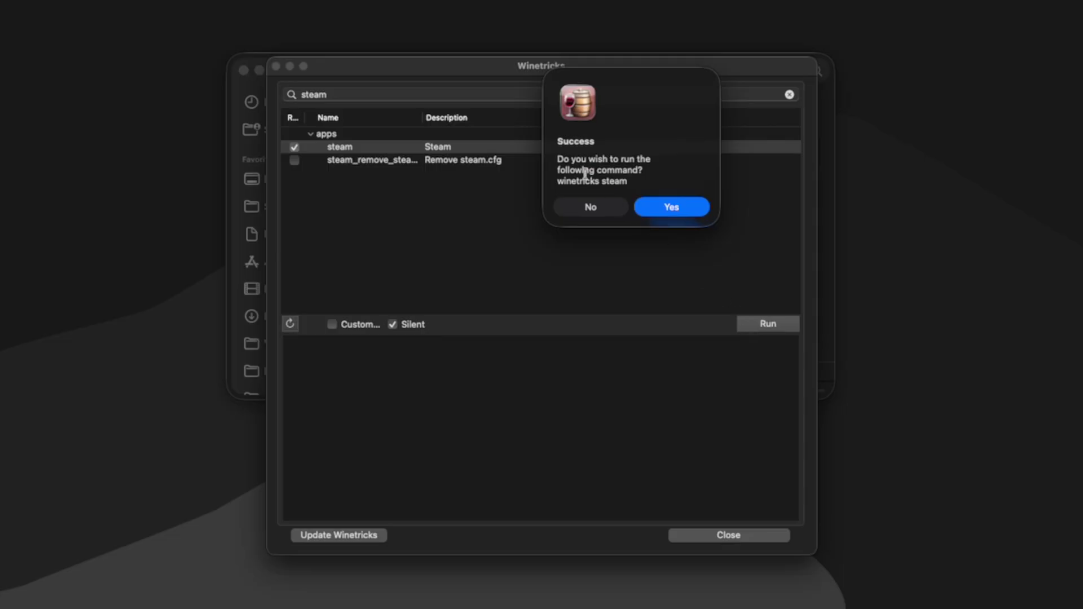
{"action": "left_click", "coordinate": [679, 208]}
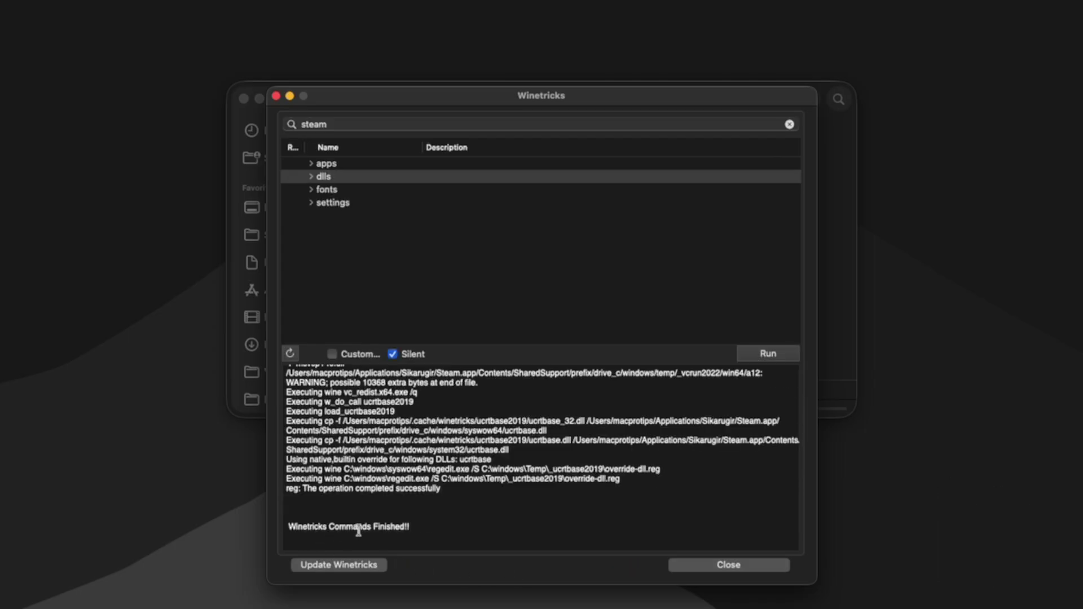
{"action": "left_click", "coordinate": [715, 562]}
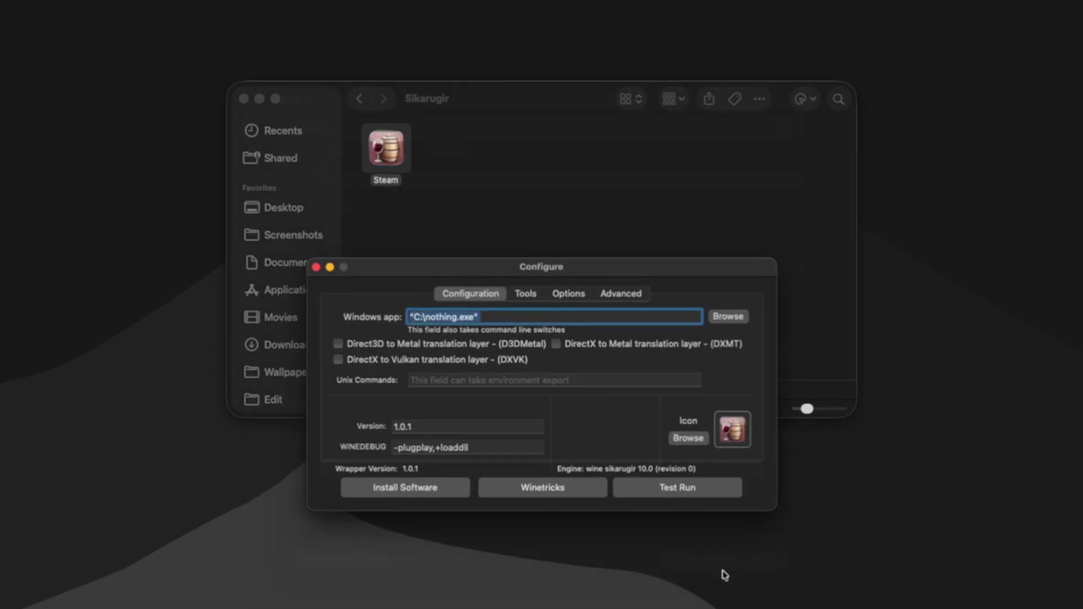
Step: Set the wrapper's Windows app to Steam.exe from Program Files (x86)/Steam in drive_c
{"action": "left_click", "coordinate": [721, 318]}
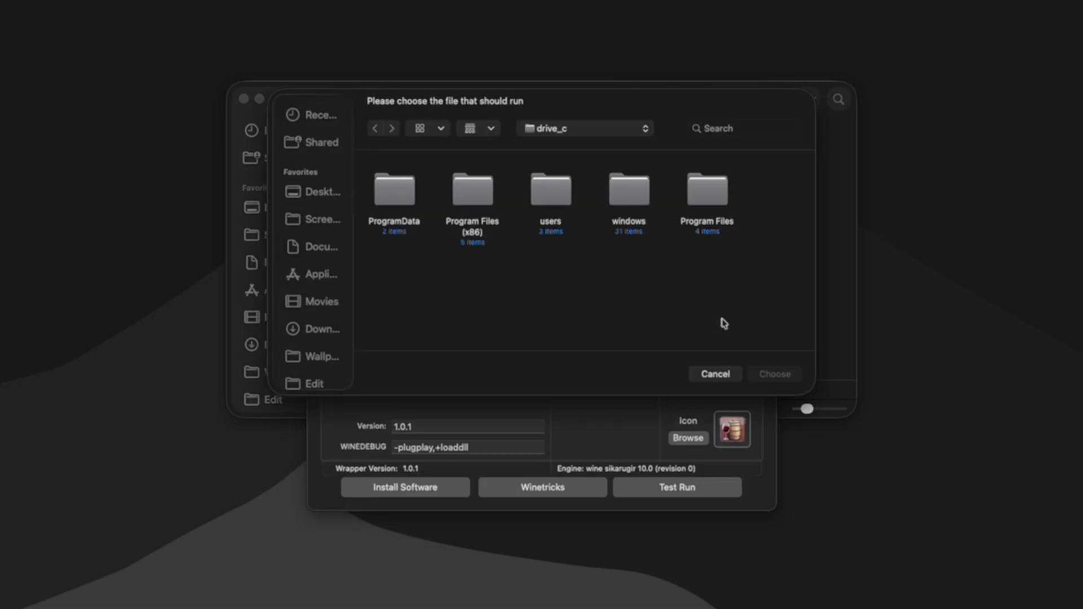
{"action": "double_click", "coordinate": [467, 202]}
{"action": "double_click", "coordinate": [470, 200]}
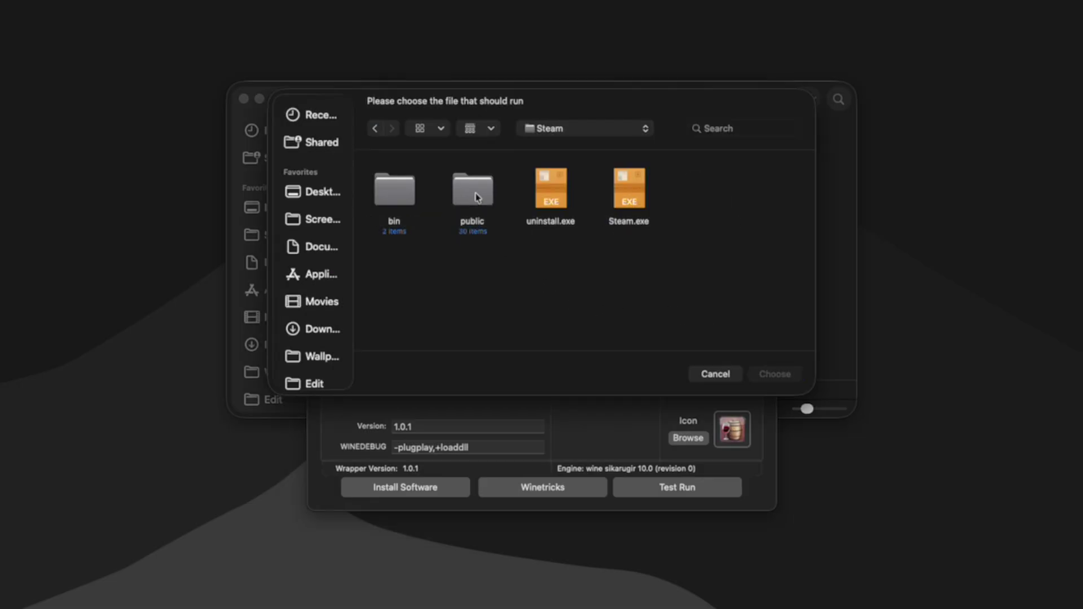
{"action": "left_click", "coordinate": [630, 207]}
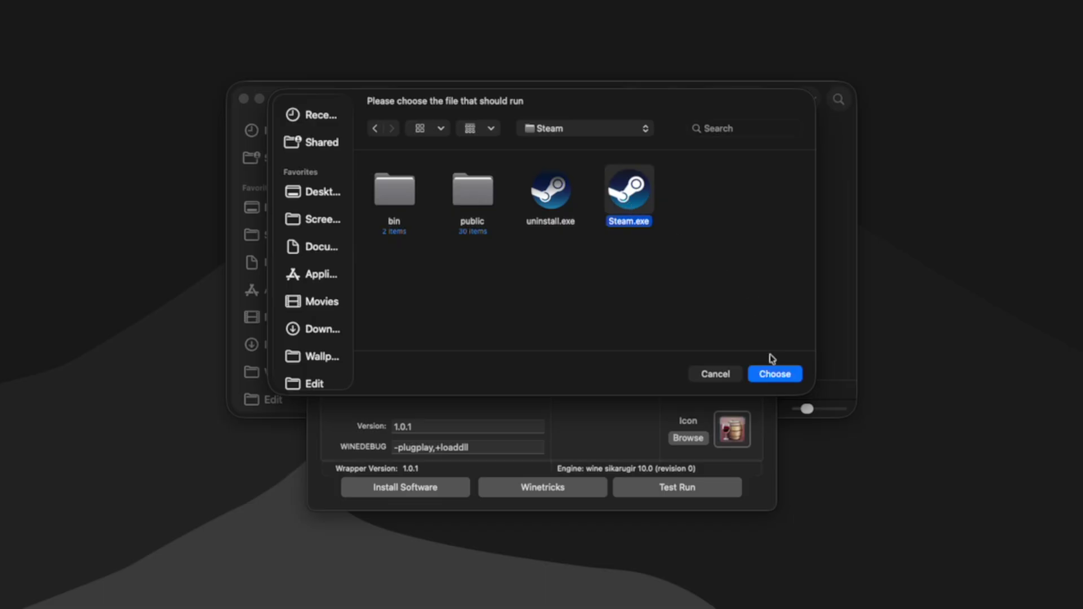
{"action": "left_click", "coordinate": [775, 374]}
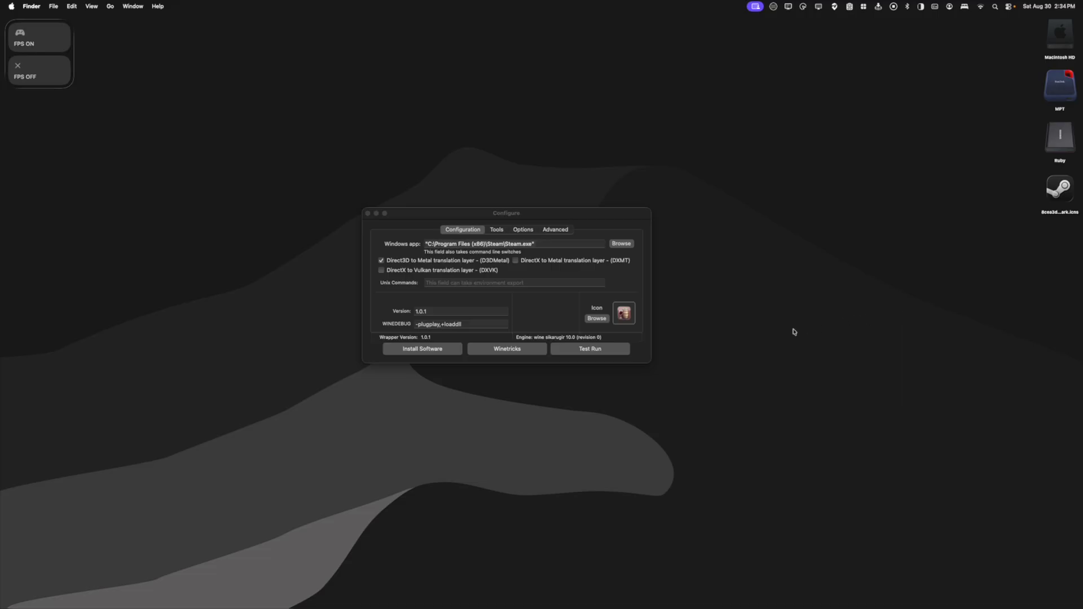
Step: Use the Steam icon file on the desktop as the wrapper's icon and add the Steam wrapper to the Dock
{"action": "left_click_drag", "start_coordinate": [1058, 196], "coordinate": [625, 319]}
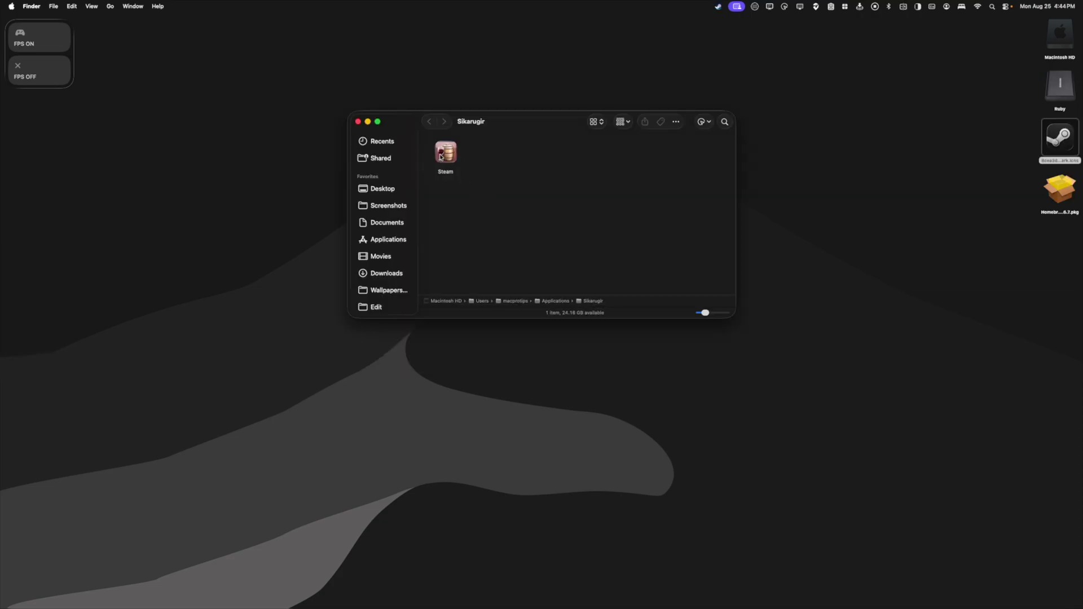
{"action": "left_click_drag", "start_coordinate": [441, 156], "coordinate": [633, 604]}
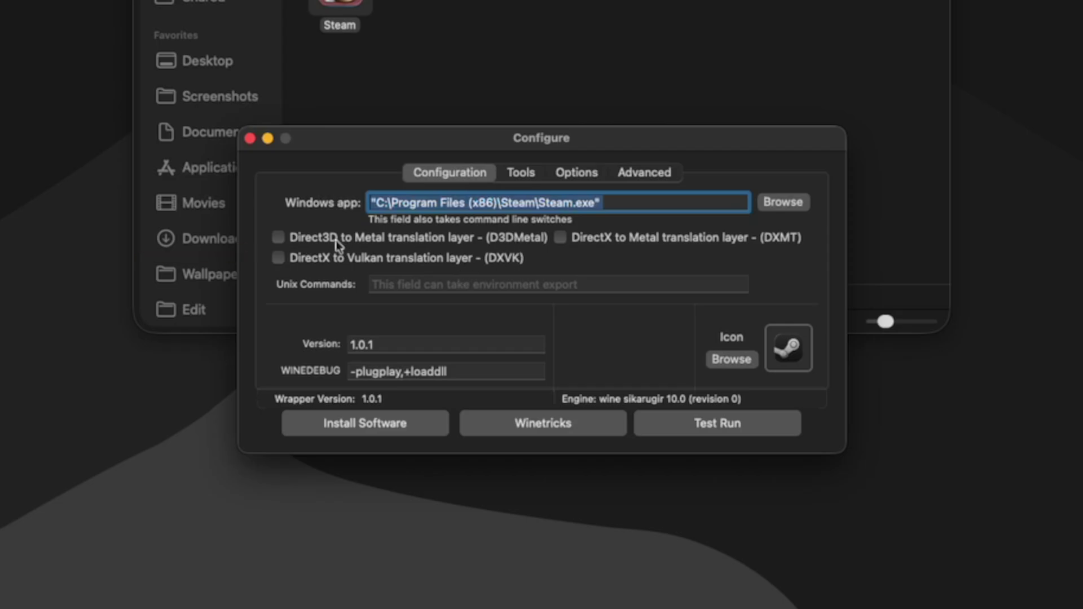
Step: Enable the Direct3D to Metal translation layer (D3DMetal) and review the wrapper's Options settings
{"action": "left_click", "coordinate": [279, 238]}
{"action": "left_click", "coordinate": [576, 172]}
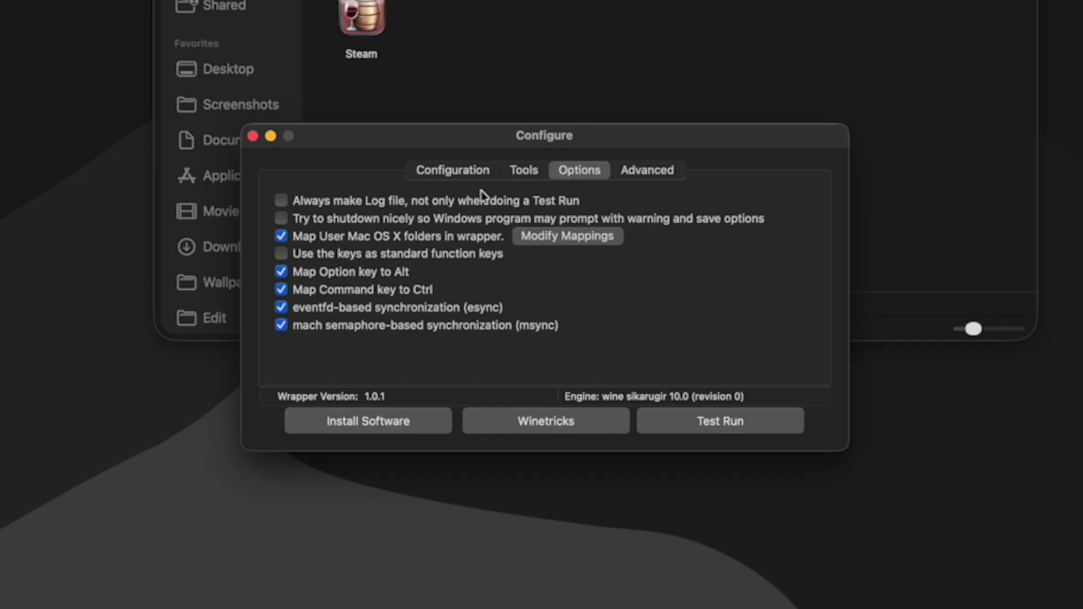
{"action": "left_click", "coordinate": [471, 177]}
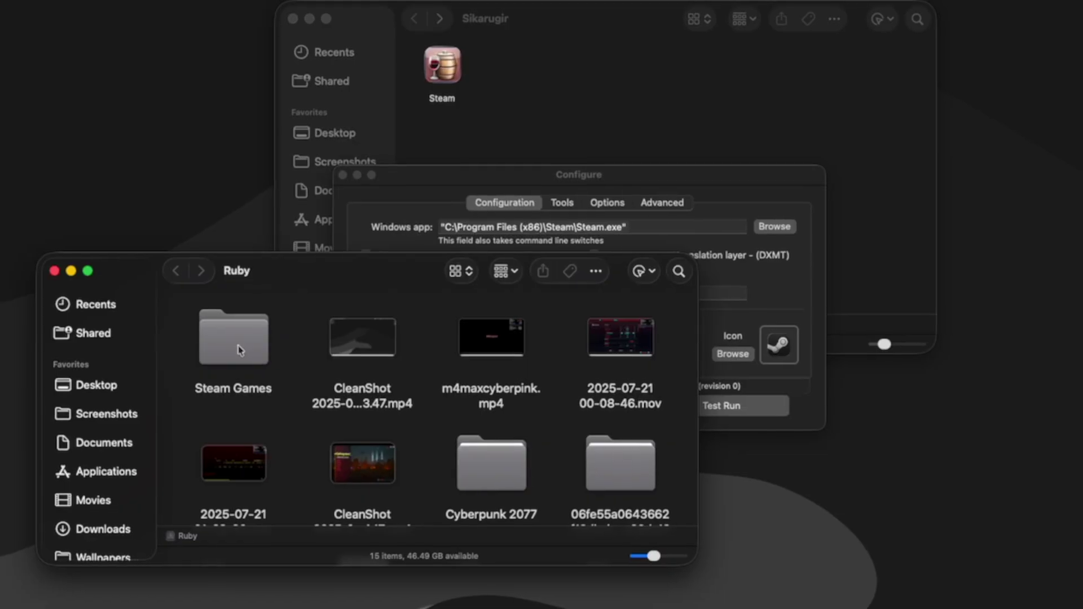
Step: Open the wrapper's Wine configuration utility (winecfg) and add a new drive with the letter X:
{"action": "key", "text": "super+w"}
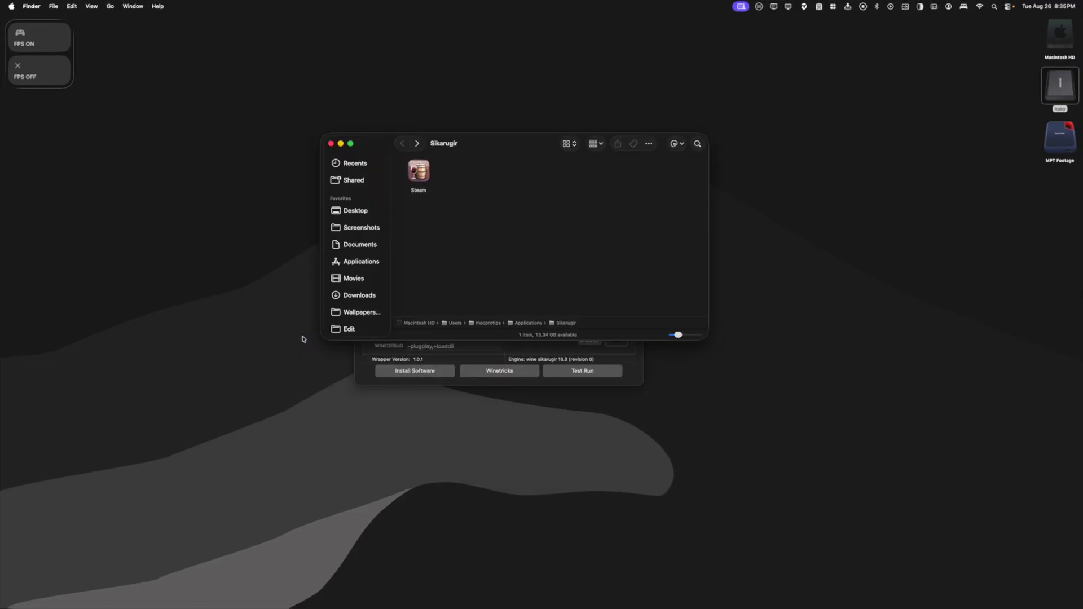
{"action": "left_click", "coordinate": [370, 354]}
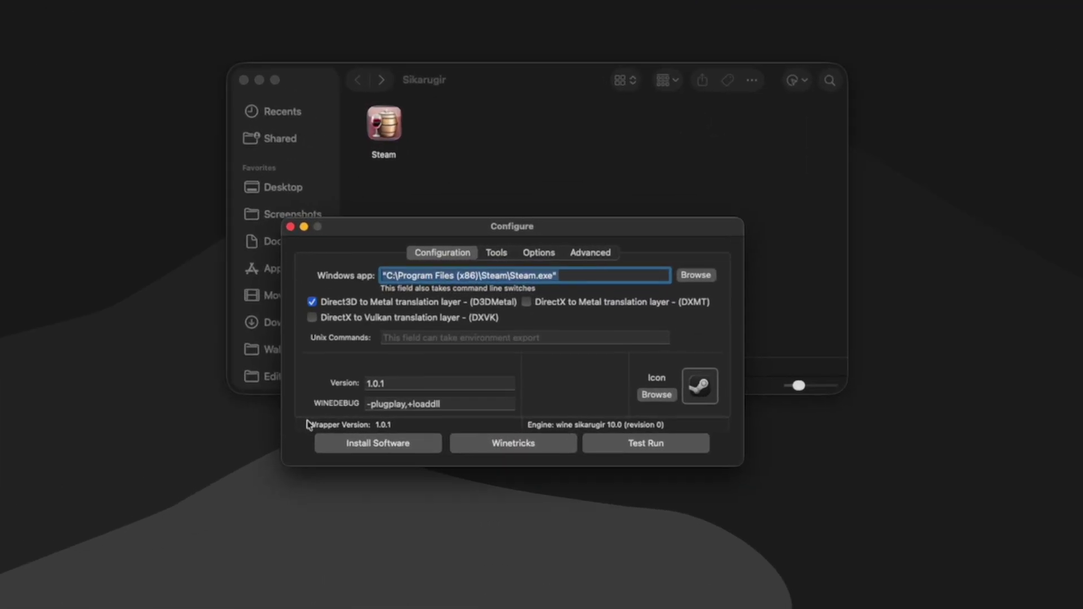
{"action": "left_click", "coordinate": [498, 251]}
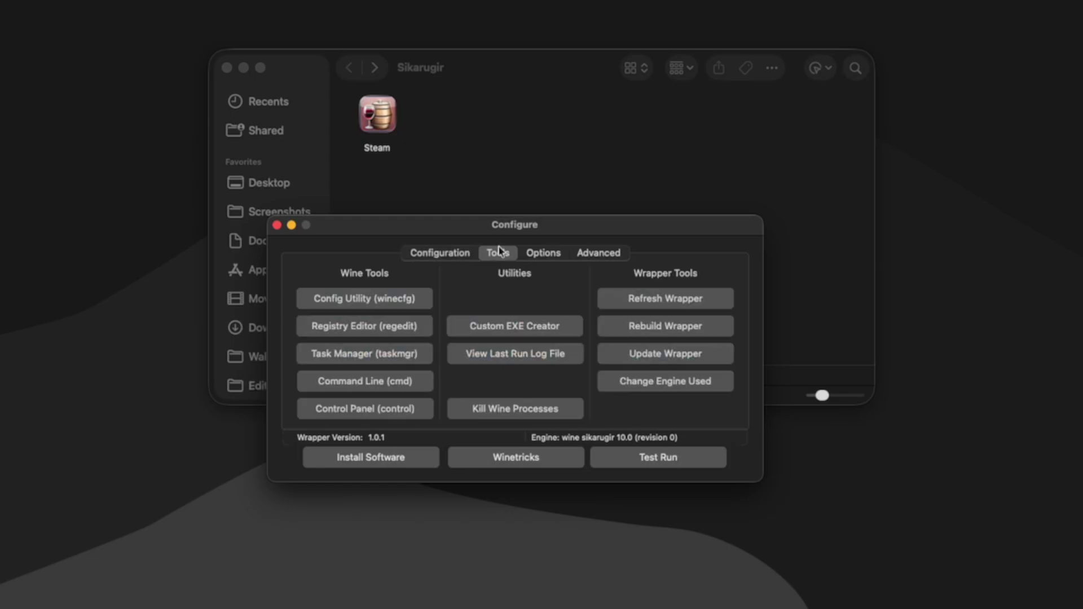
{"action": "left_click", "coordinate": [384, 303]}
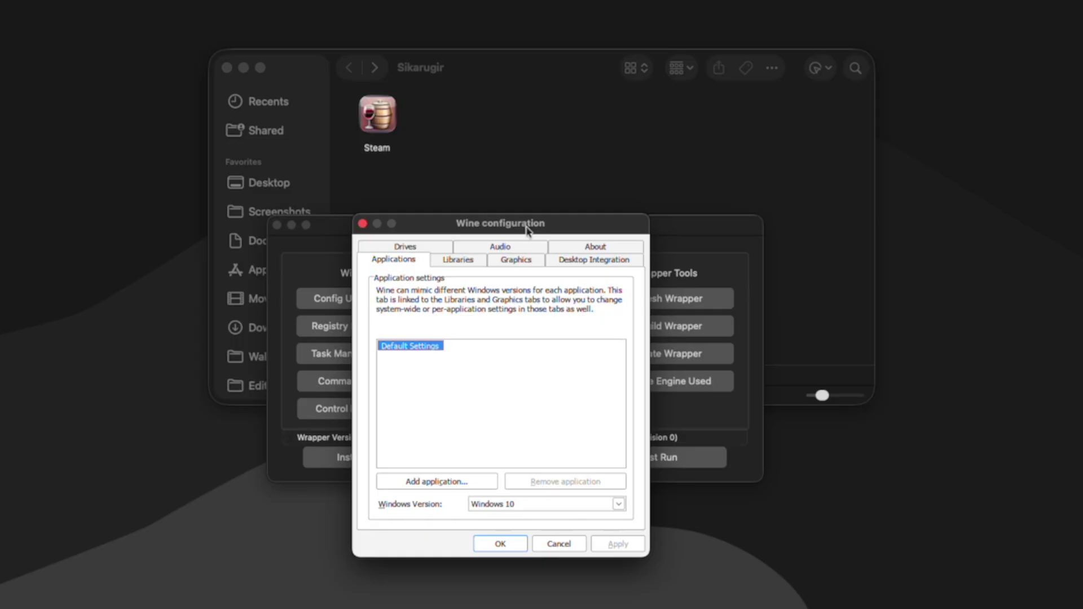
{"action": "left_click", "coordinate": [395, 250]}
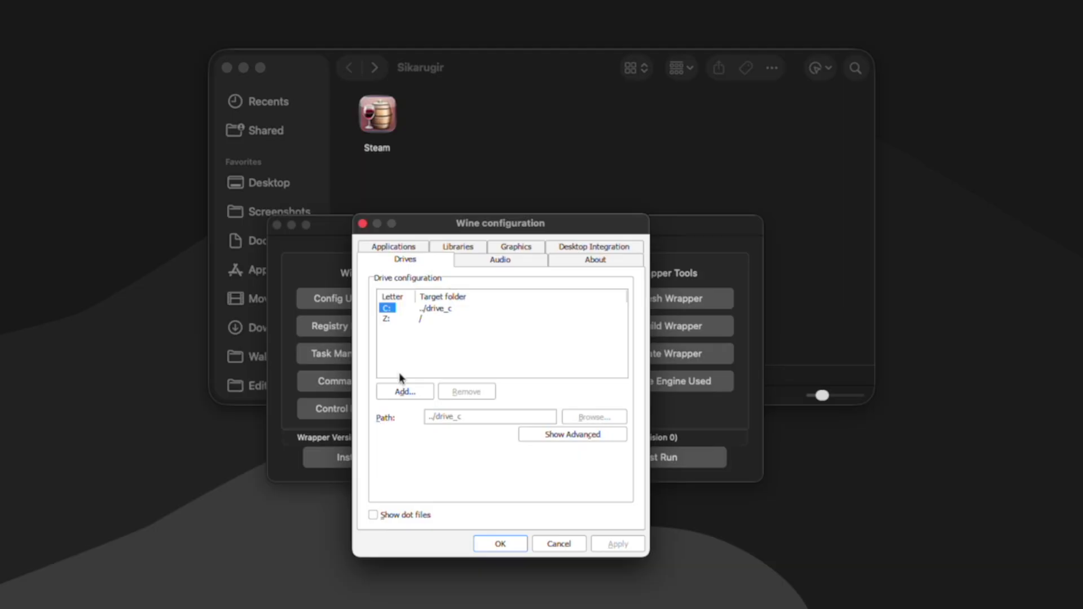
{"action": "left_click", "coordinate": [404, 392]}
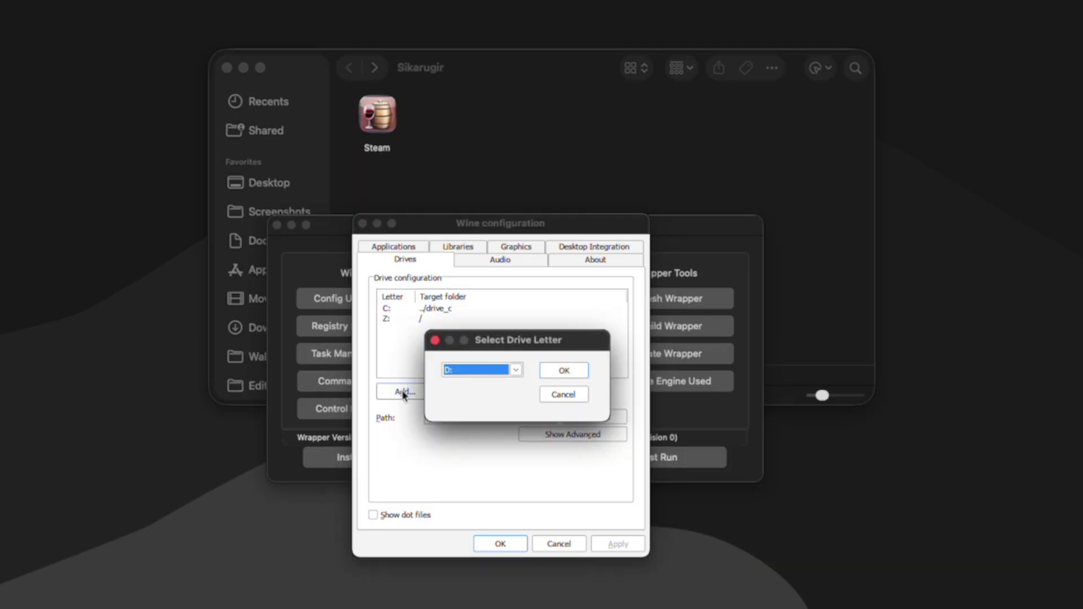
{"action": "left_click", "coordinate": [514, 371]}
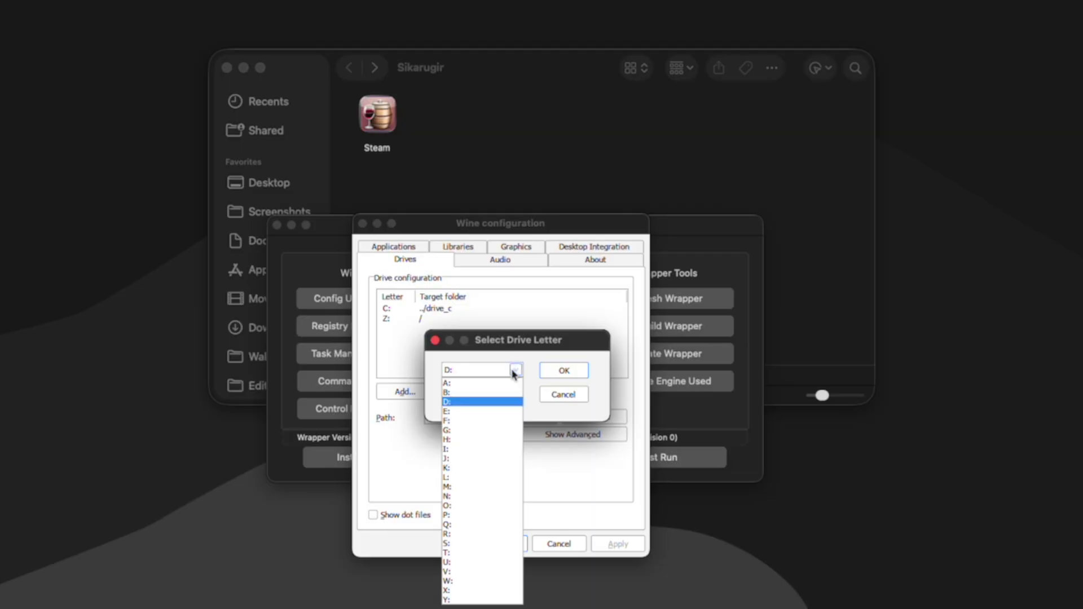
{"action": "left_click", "coordinate": [460, 589]}
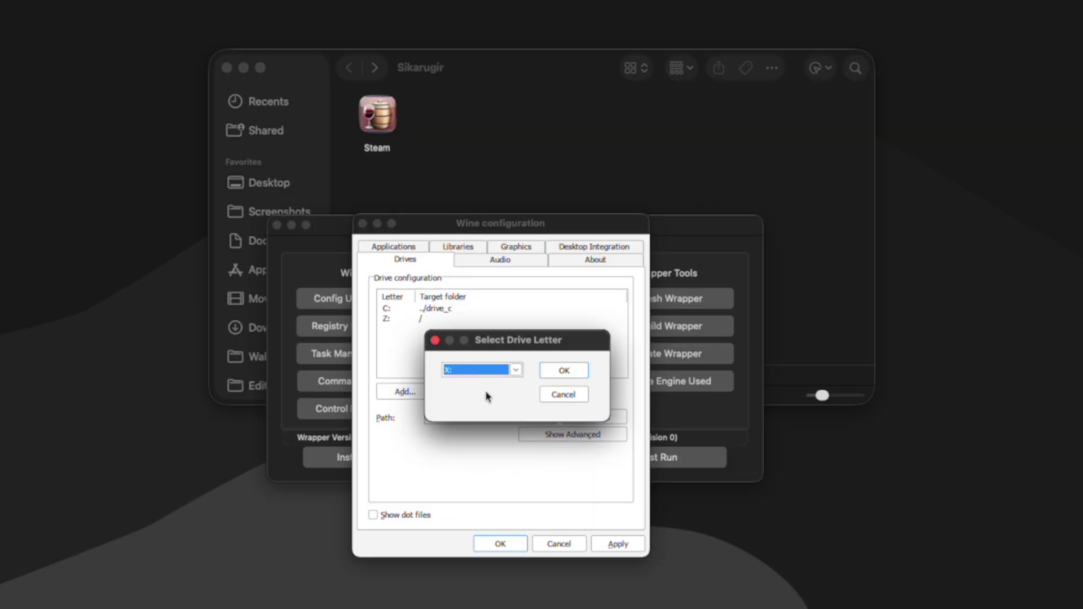
{"action": "left_click", "coordinate": [566, 373]}
Step: Set the X: drive's target folder to Steam Games on the Ruby volume, and apply the Wine configuration
{"action": "left_click", "coordinate": [593, 417]}
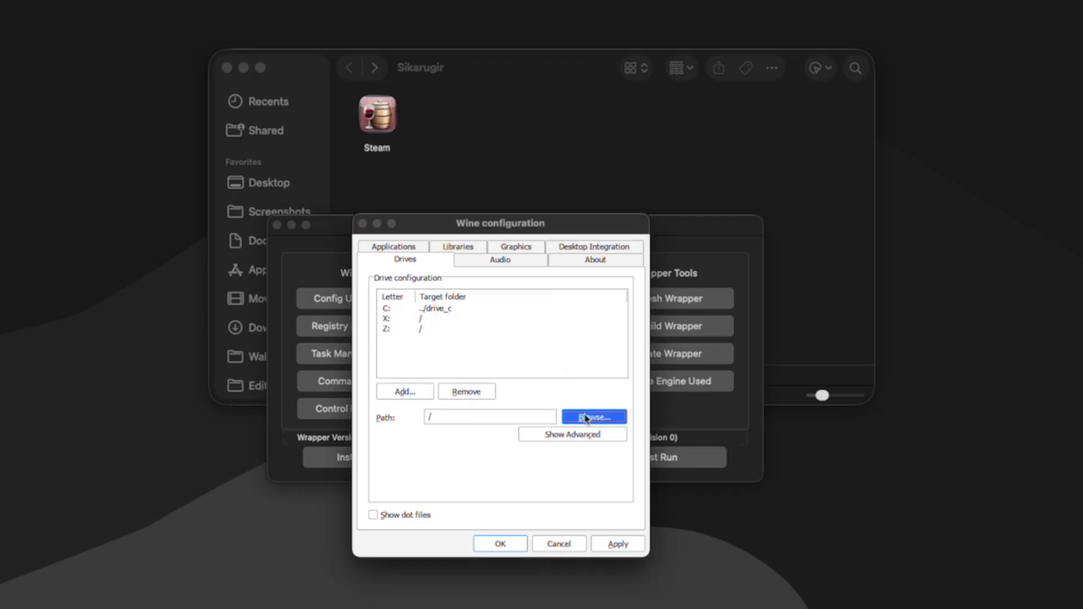
{"action": "left_click", "coordinate": [640, 159]}
{"action": "scroll", "coordinate": [492, 374], "scroll_direction": "down", "scroll_amount": 2}
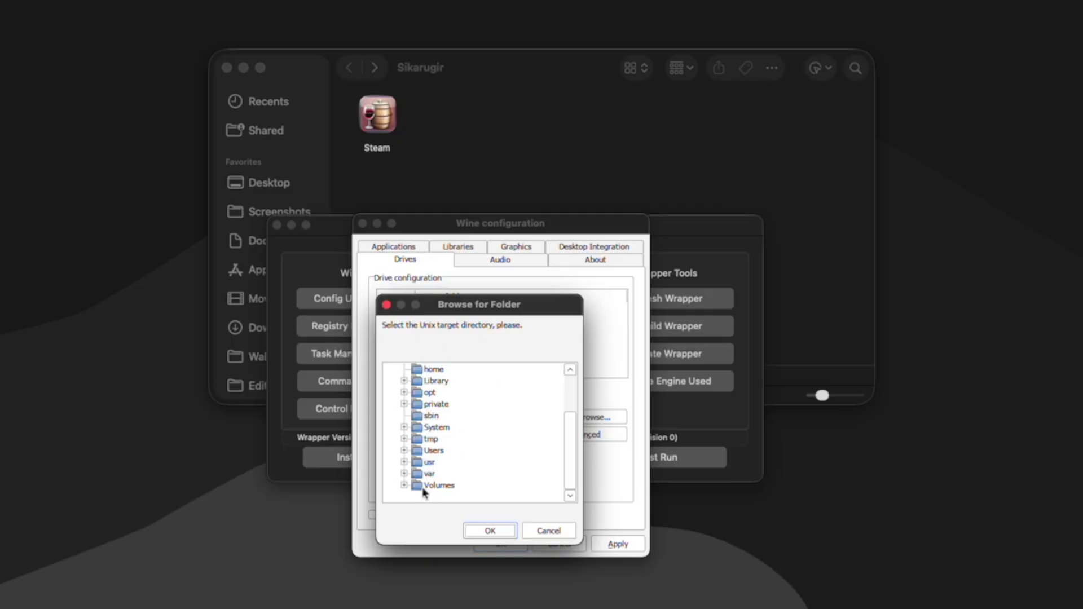
{"action": "left_click", "coordinate": [405, 485]}
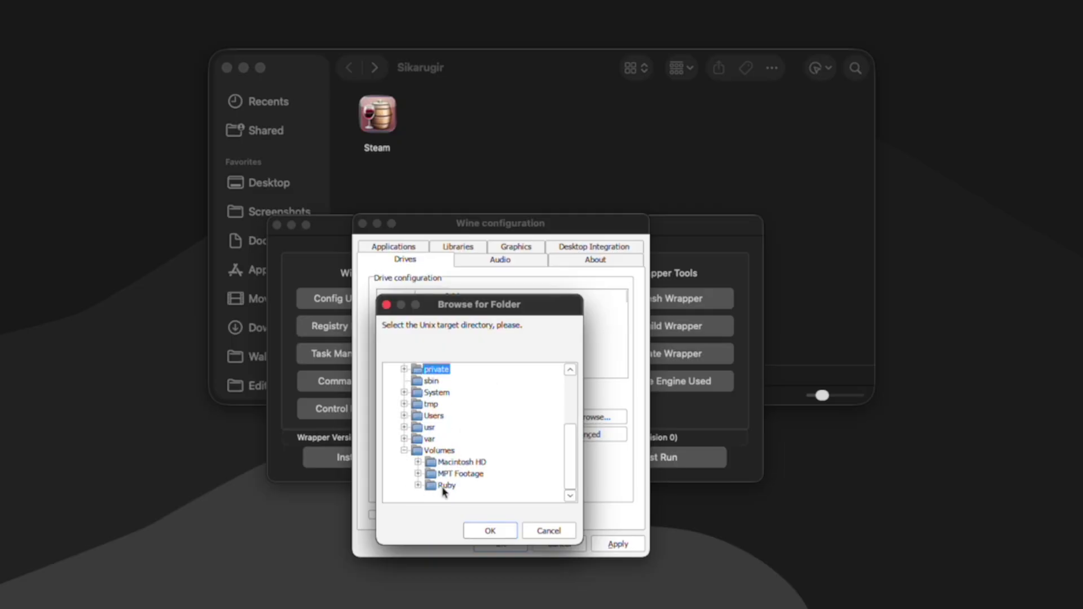
{"action": "left_click", "coordinate": [418, 485]}
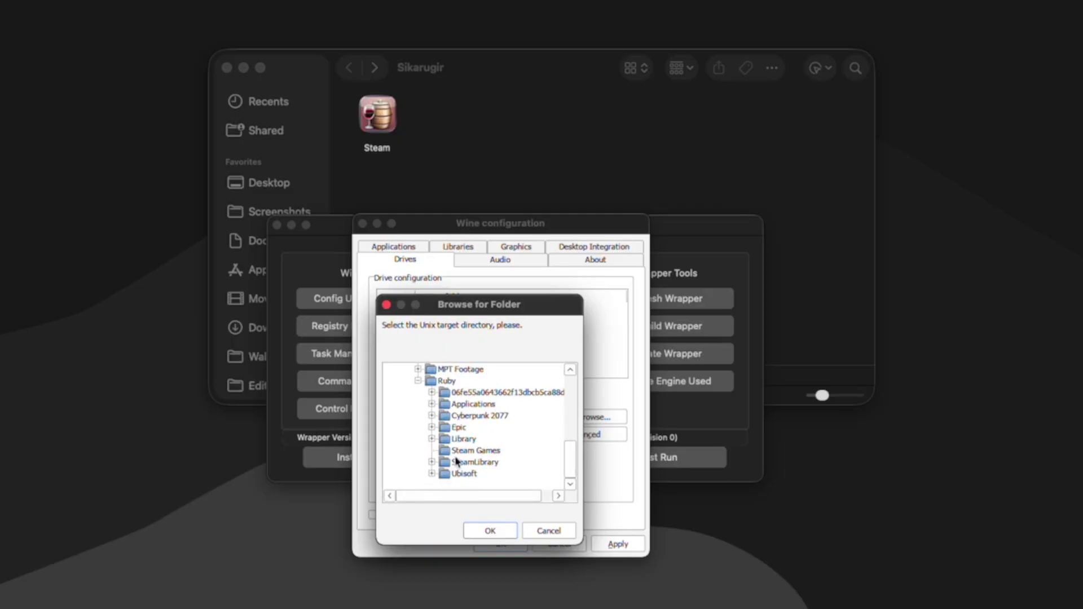
{"action": "left_click", "coordinate": [472, 453]}
{"action": "left_click", "coordinate": [490, 530]}
{"action": "left_click", "coordinate": [611, 544]}
{"action": "left_click", "coordinate": [505, 543]}
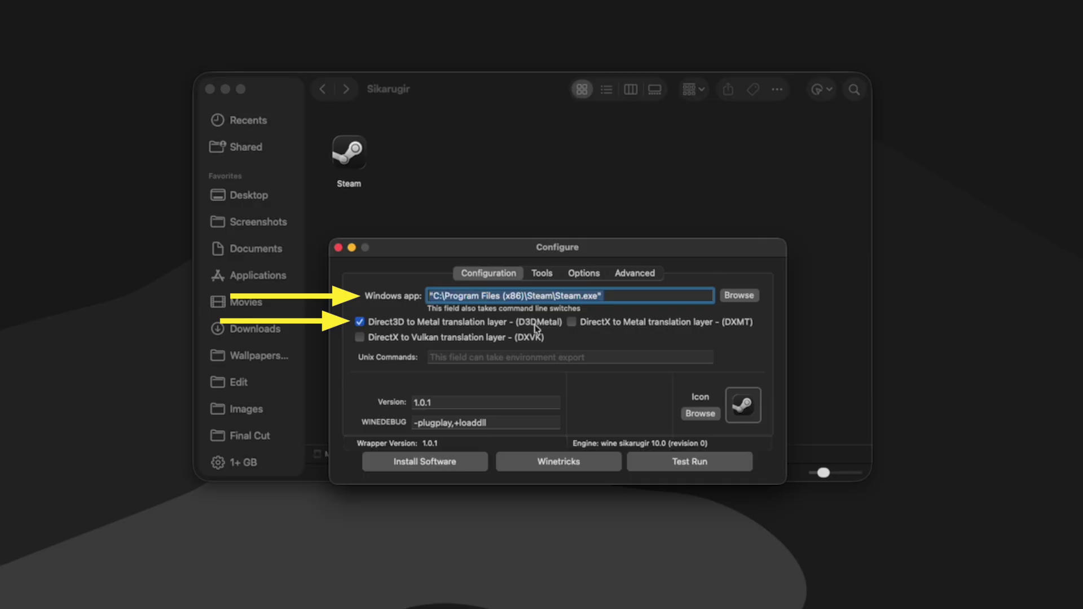
Step: Review the wrapper's Advanced settings, including the Performance HUD option, and close the configuration window
{"action": "left_click", "coordinate": [635, 274]}
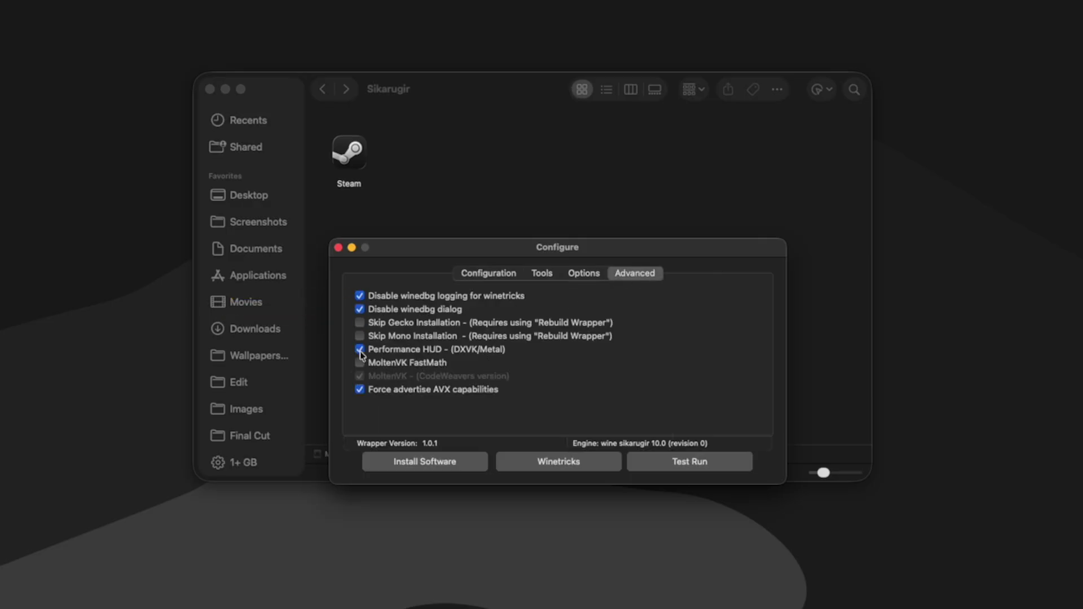
{"action": "left_click", "coordinate": [500, 277]}
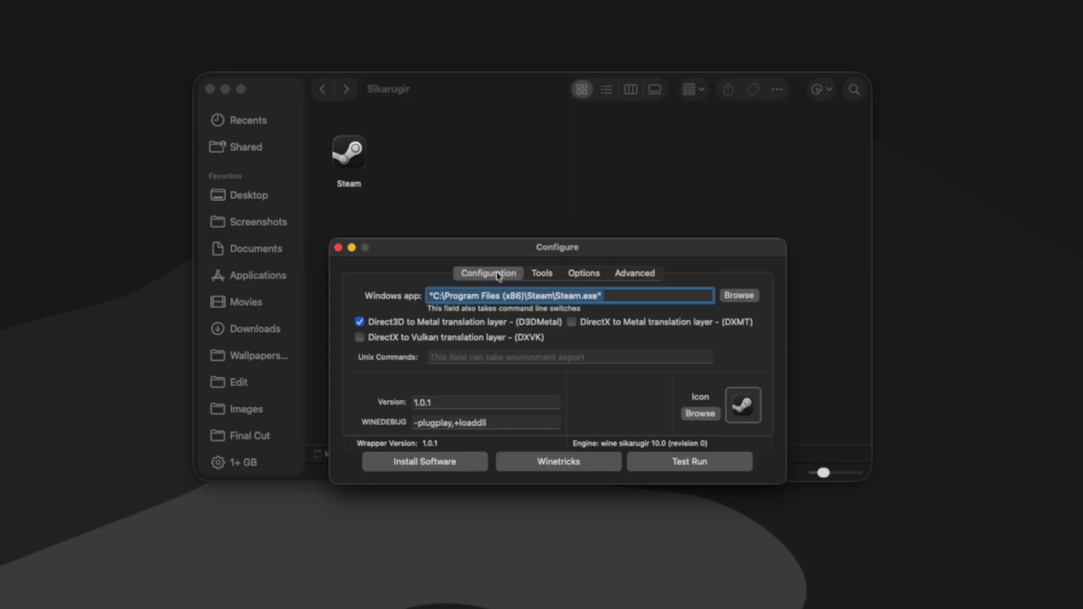
{"action": "left_click", "coordinate": [338, 249]}
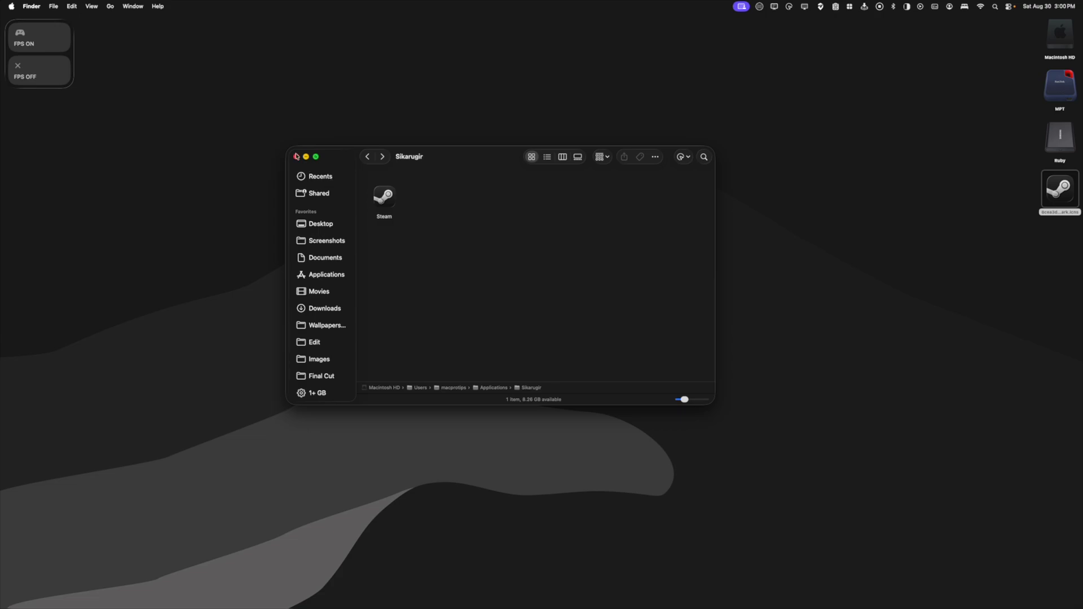
Step: Close the Sikarugir folder window and launch the Steam wrapper from the Dock
{"action": "left_click", "coordinate": [296, 156]}
{"action": "mouse_move", "coordinate": [618, 606]}
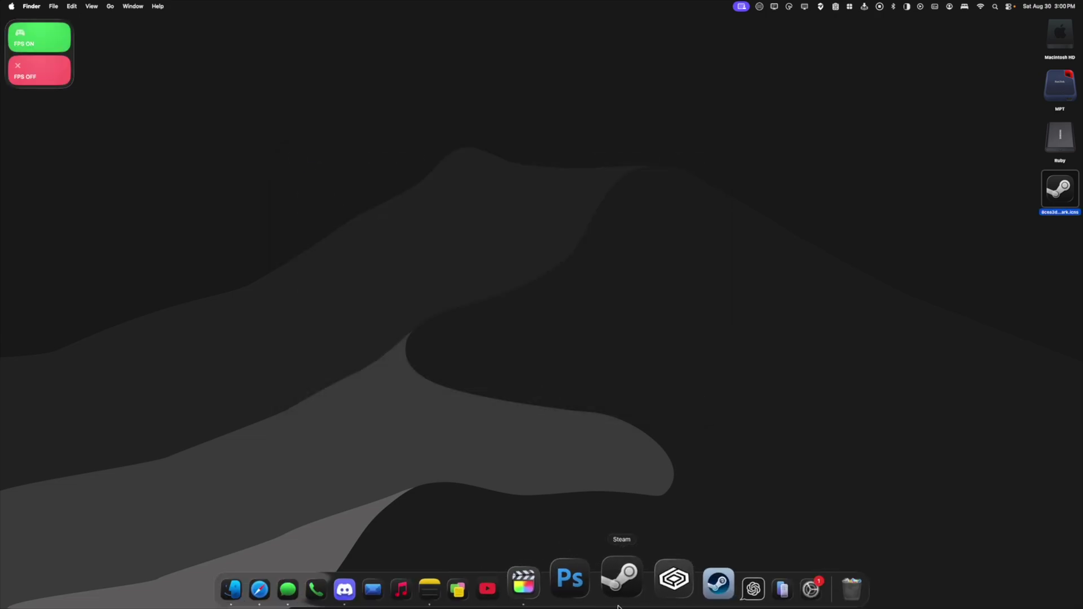
{"action": "left_click", "coordinate": [618, 606]}
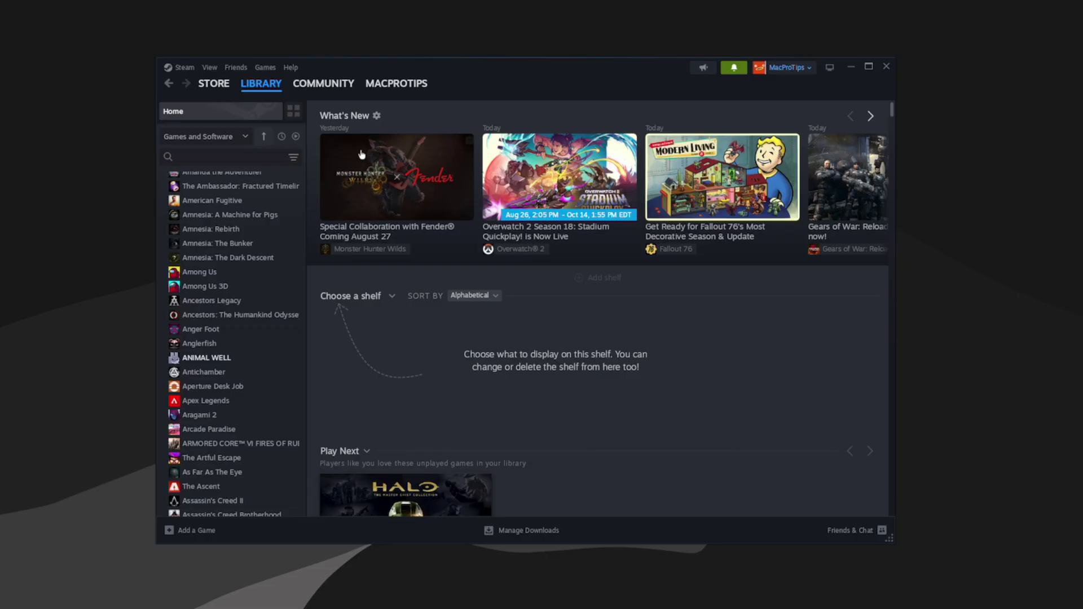
Step: Add External Drive (X:) as a new Steam library folder in the Storage settings, and close the settings
{"action": "left_click", "coordinate": [184, 69]}
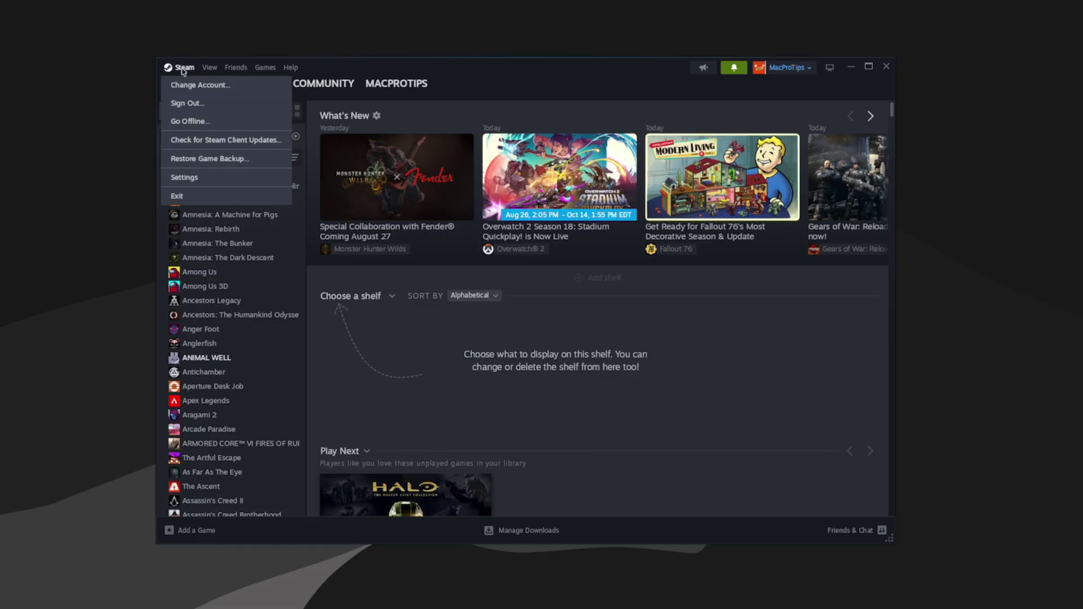
{"action": "left_click", "coordinate": [210, 176]}
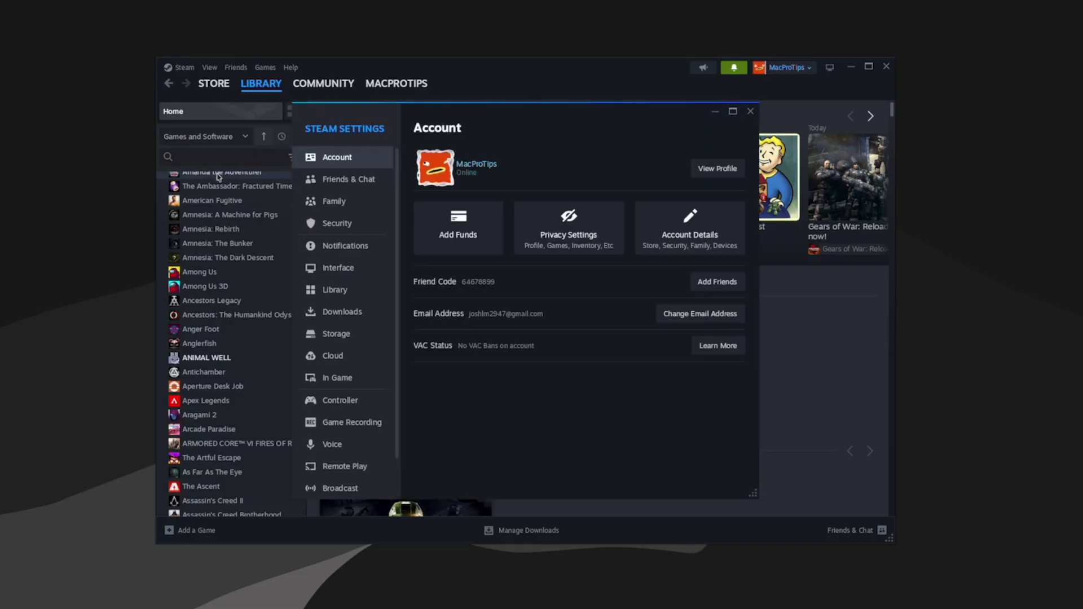
{"action": "left_click", "coordinate": [362, 336]}
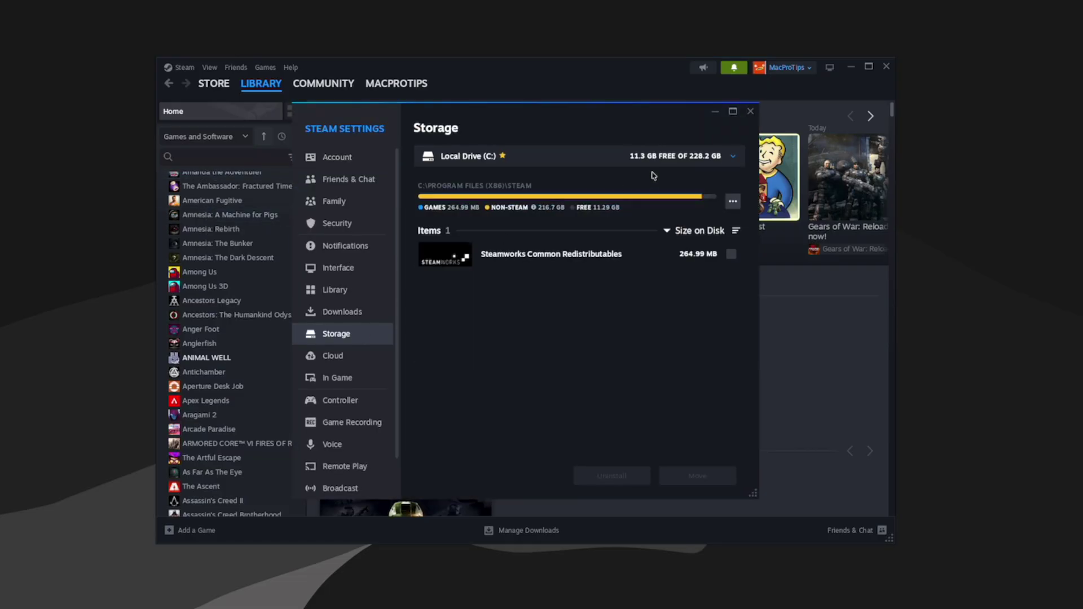
{"action": "left_click", "coordinate": [688, 156]}
{"action": "left_click", "coordinate": [553, 210]}
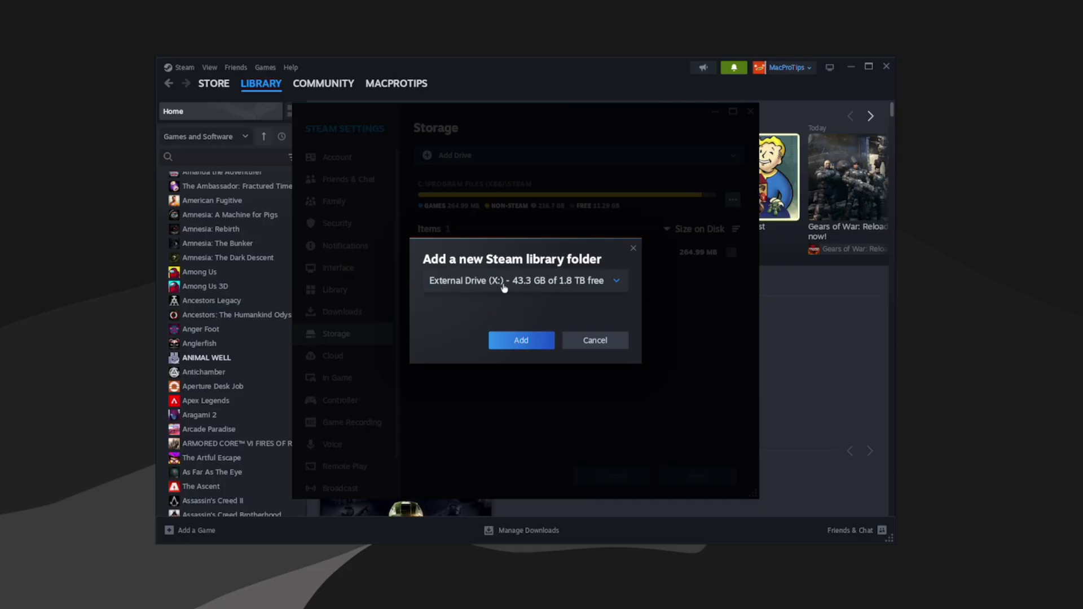
{"action": "left_click", "coordinate": [524, 341]}
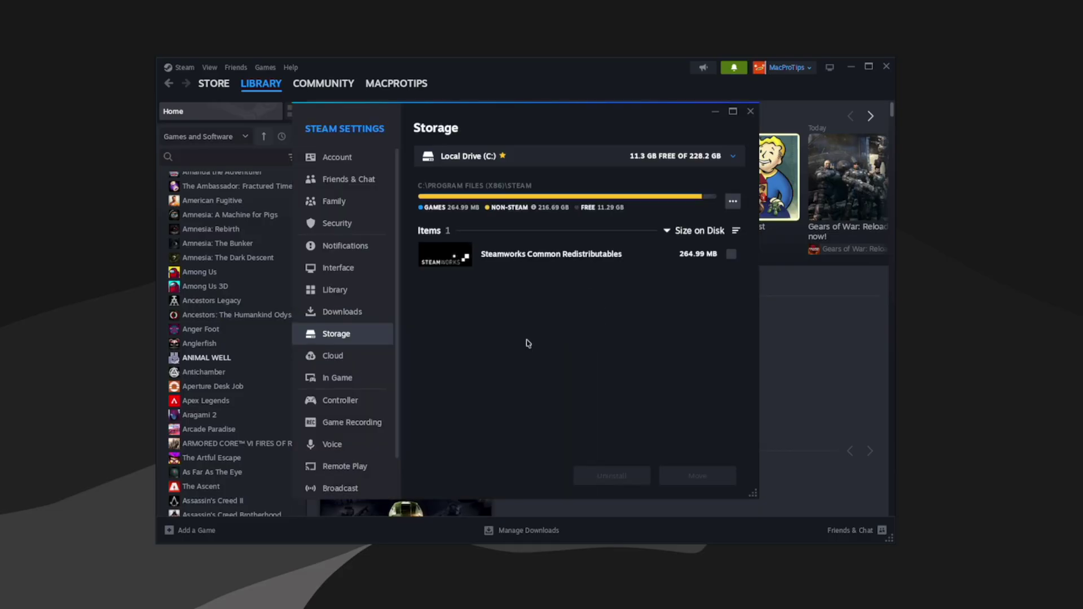
{"action": "left_click", "coordinate": [750, 112]}
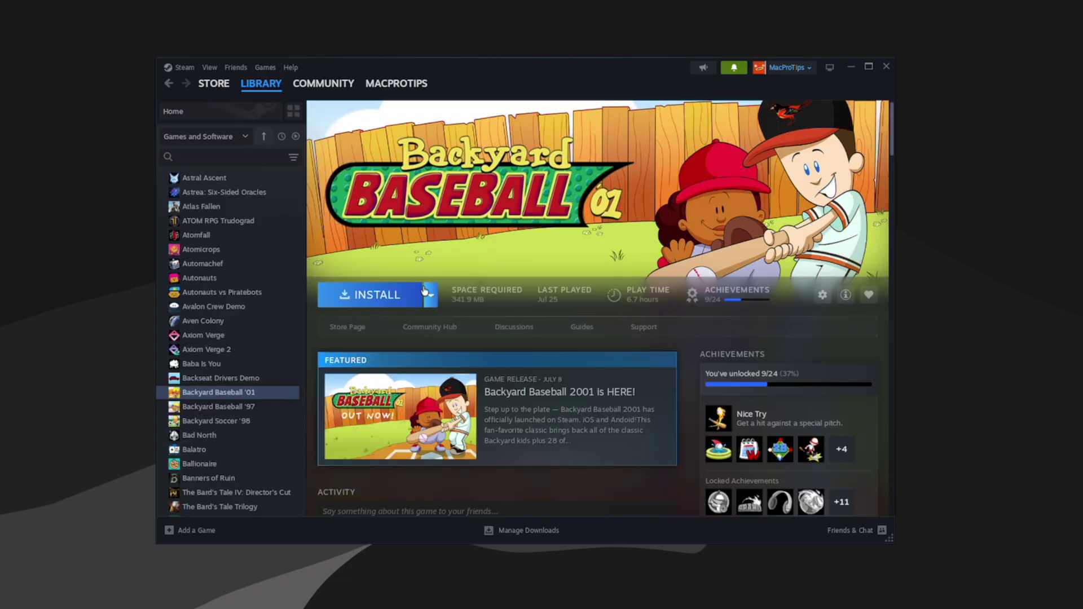
Step: Install Backyard Baseball '01 to Local Drive (X:)
{"action": "left_click", "coordinate": [389, 299]}
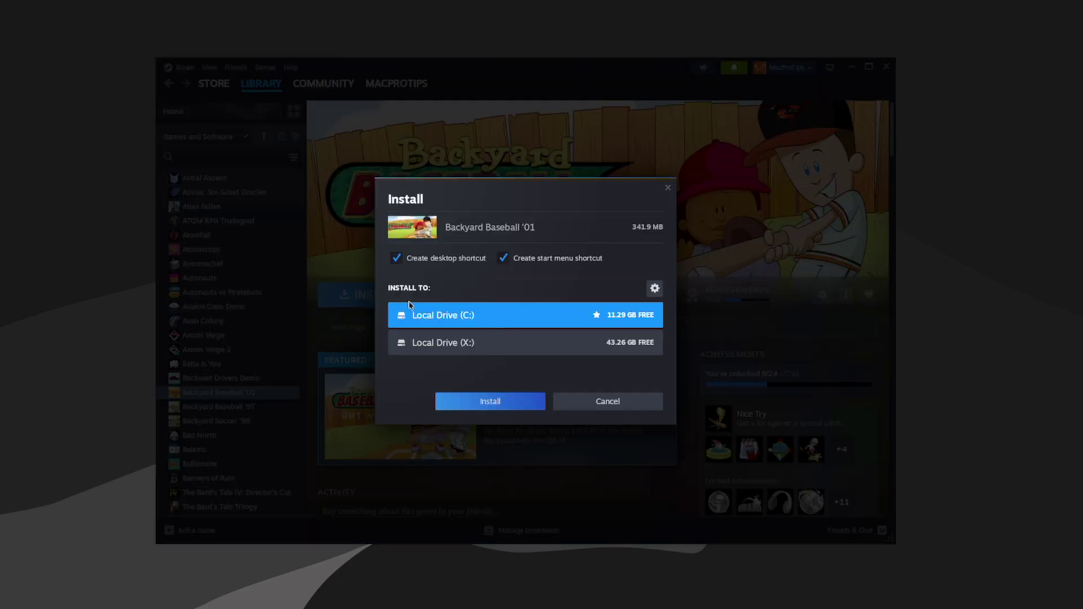
{"action": "left_click", "coordinate": [445, 350]}
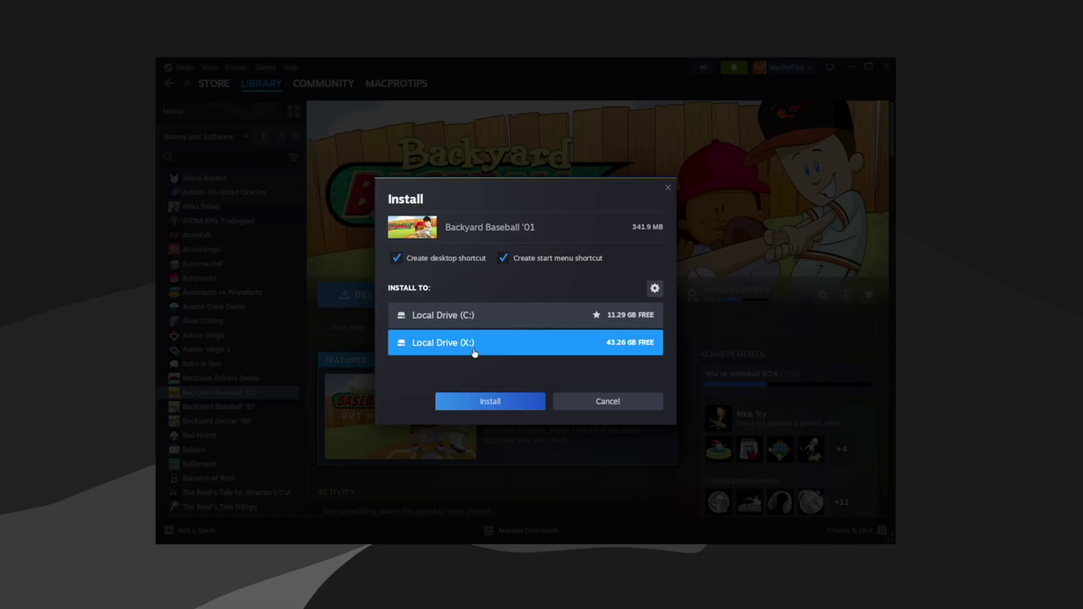
{"action": "left_click", "coordinate": [497, 401]}
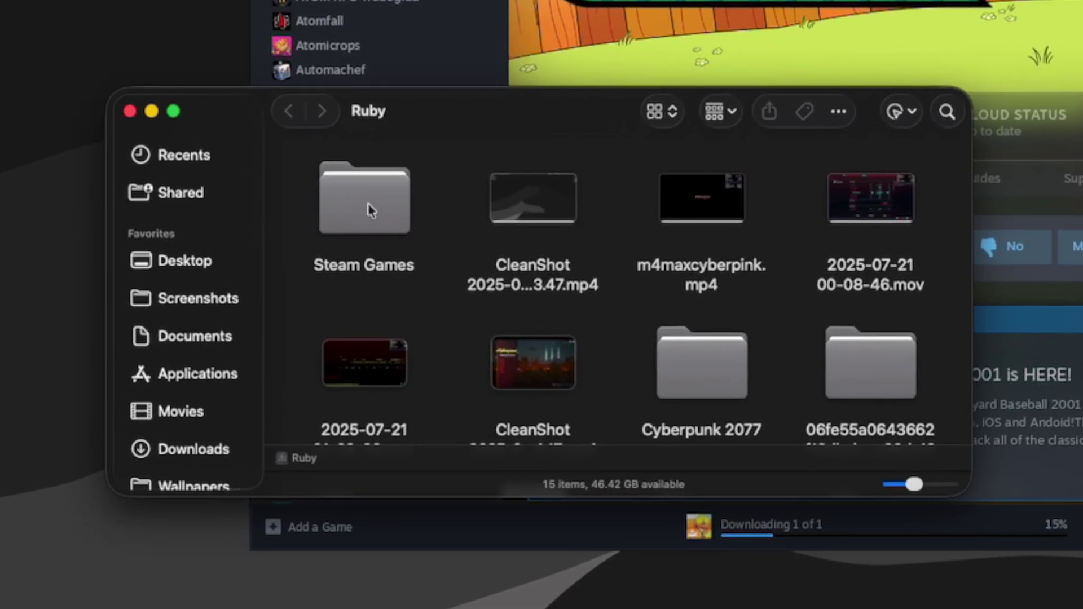
Step: Check the game's files on the Ruby drive in Finder, under Steam Games/SteamLibrary/steamapps/common
{"action": "double_click", "coordinate": [368, 209]}
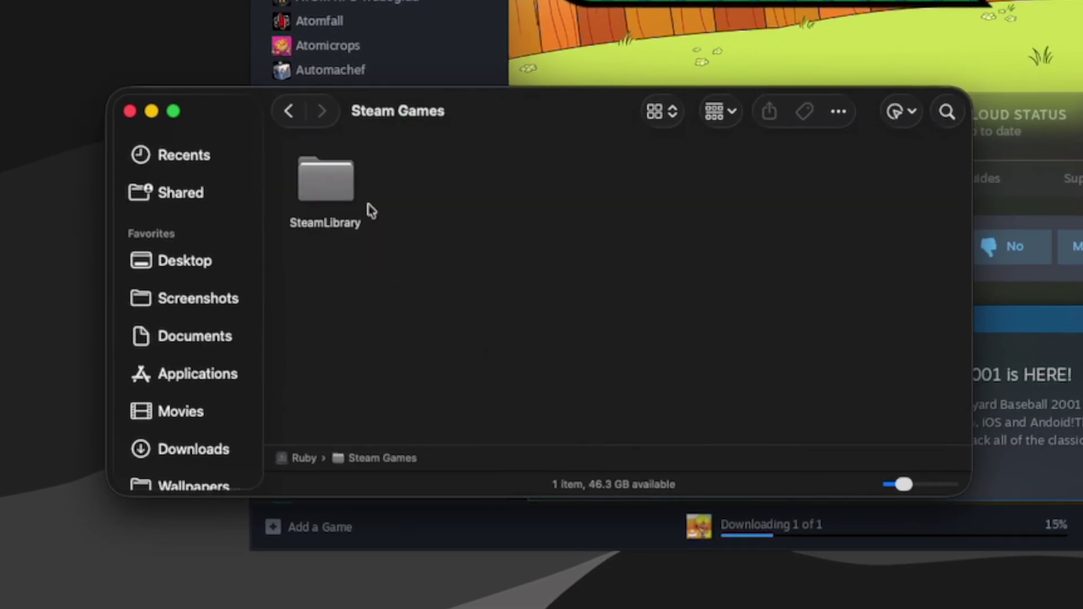
{"action": "double_click", "coordinate": [336, 191]}
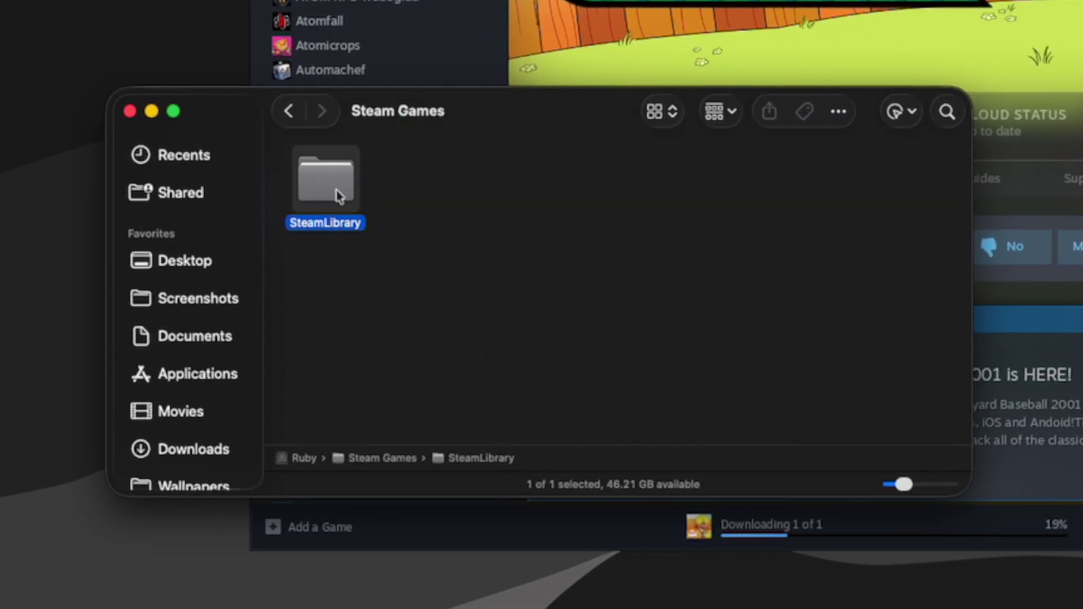
{"action": "double_click", "coordinate": [522, 181]}
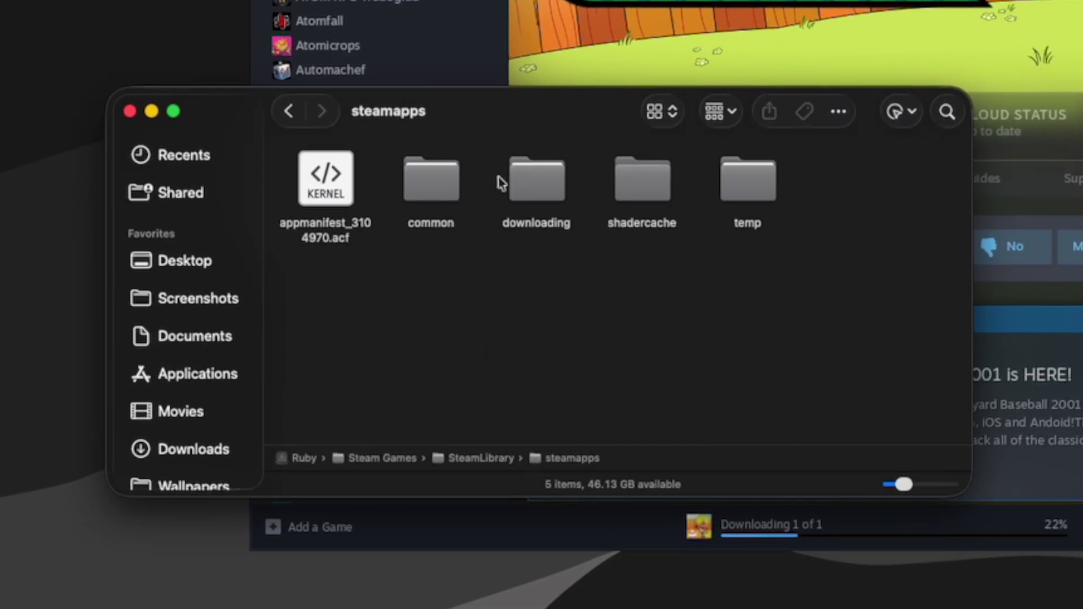
{"action": "double_click", "coordinate": [434, 181]}
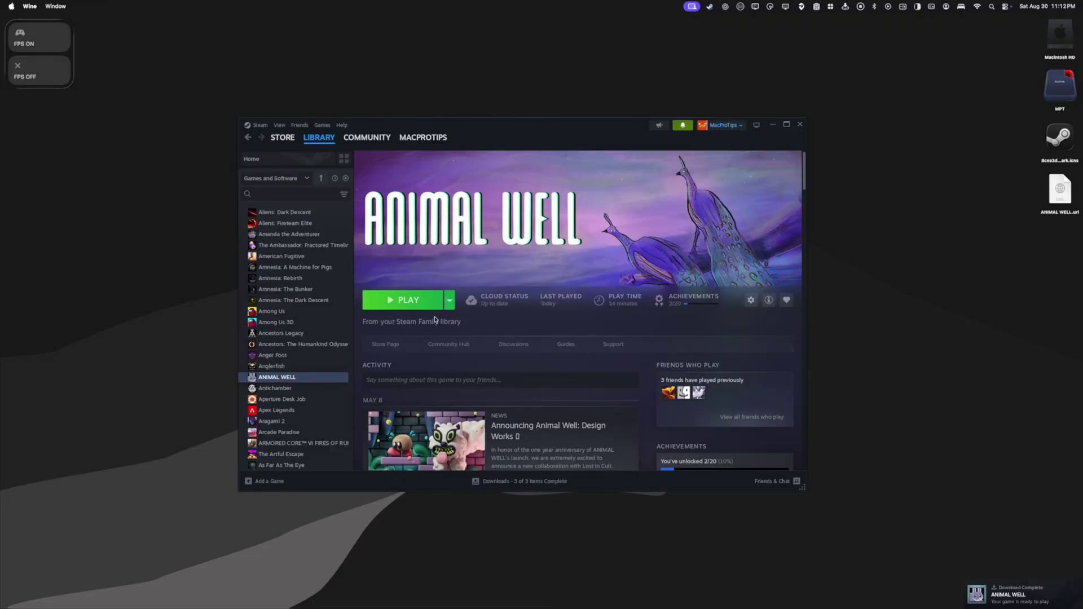
Step: Launch ANIMAL WELL from its page in the Steam library
{"action": "left_click", "coordinate": [420, 306]}
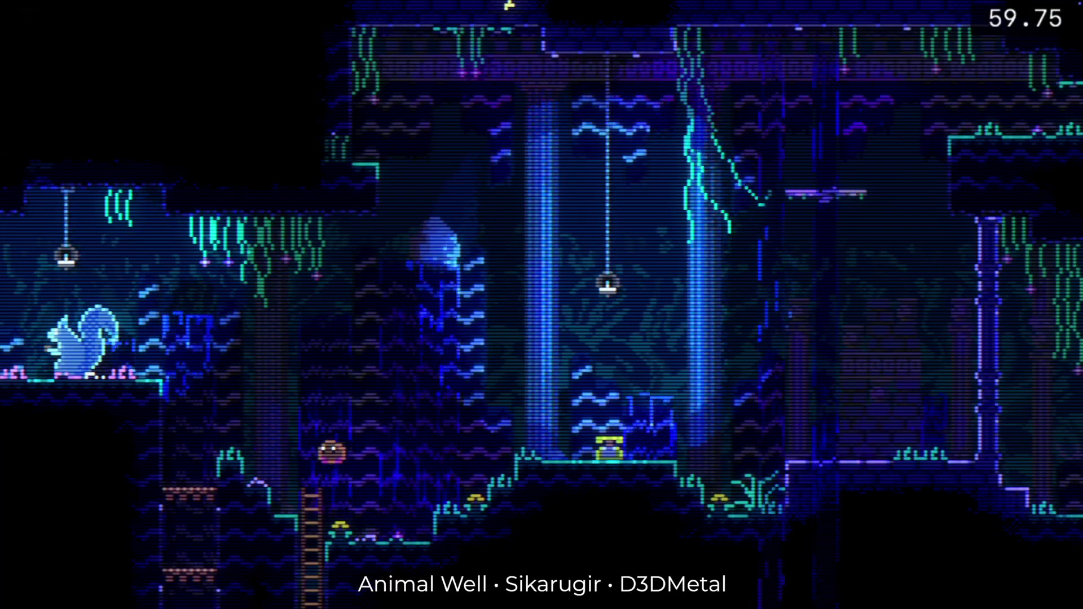
{"action": "key", "text": "Right"}
{"action": "key", "text": "space"}
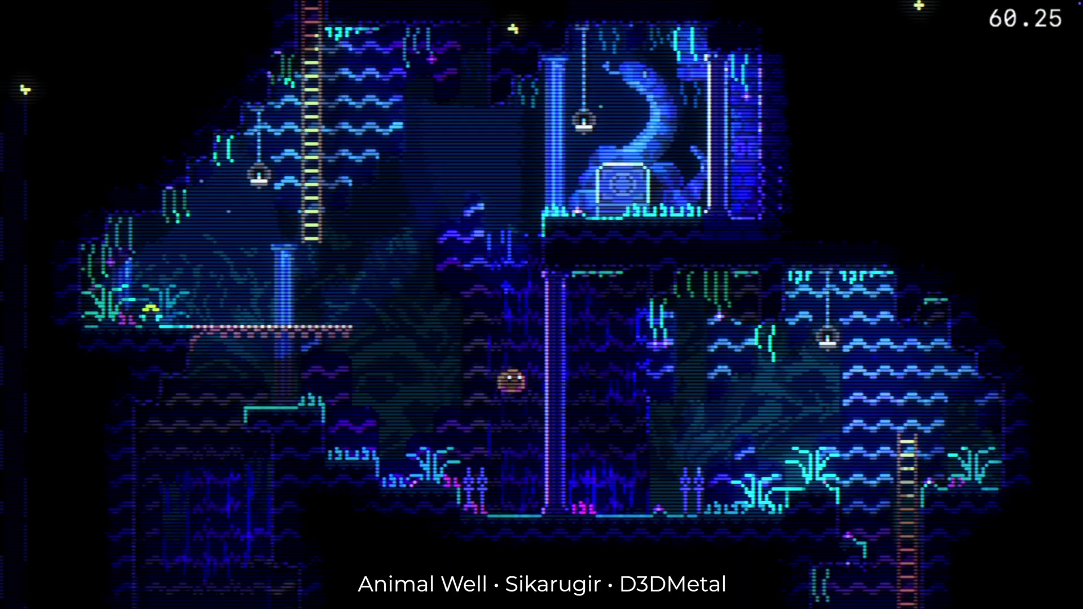
{"action": "key", "text": "space"}
{"action": "key", "text": "Right"}
{"action": "key", "text": "Down"}
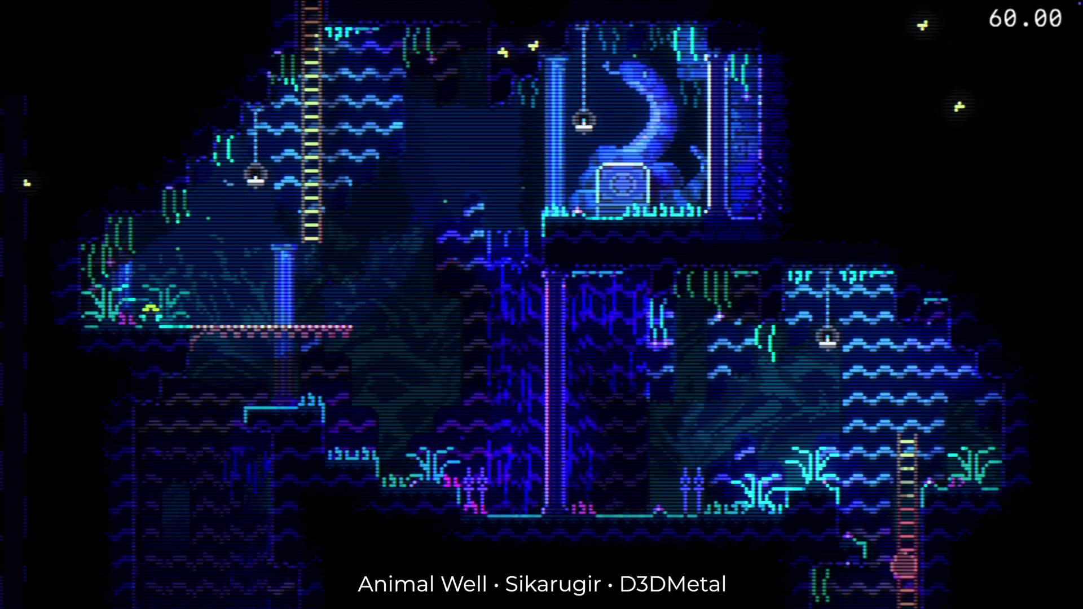
{"action": "key", "text": "Left"}
{"action": "key", "text": "space"}
{"action": "key", "text": "space"}
{"action": "key", "text": "Left"}
{"action": "key", "text": "Up"}
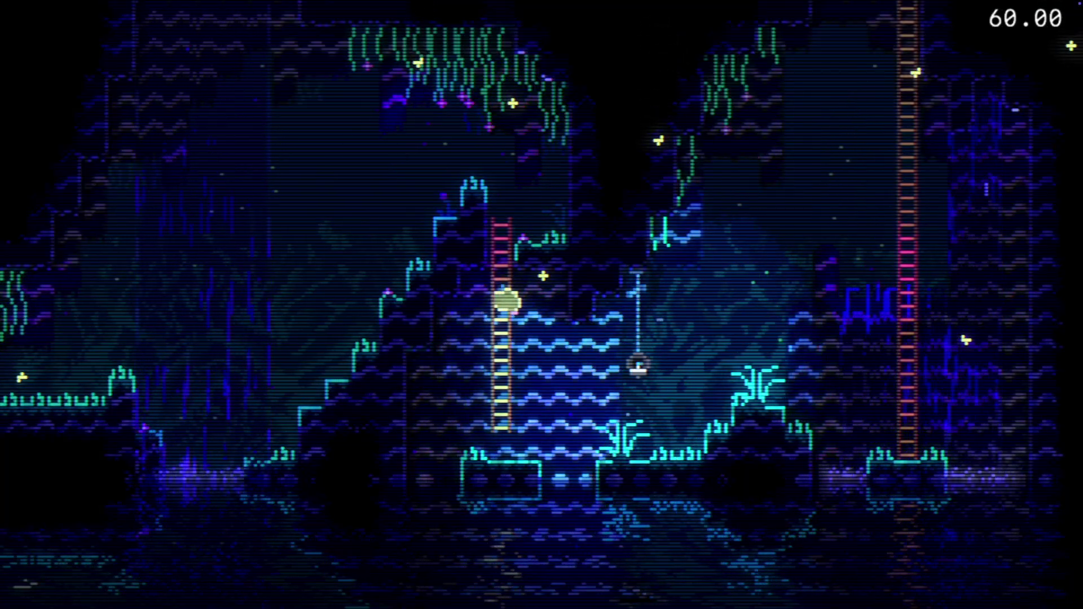
{"action": "key", "text": "space"}
{"action": "key", "text": "Right"}
{"action": "key", "text": "Left"}
{"action": "key", "text": "space"}
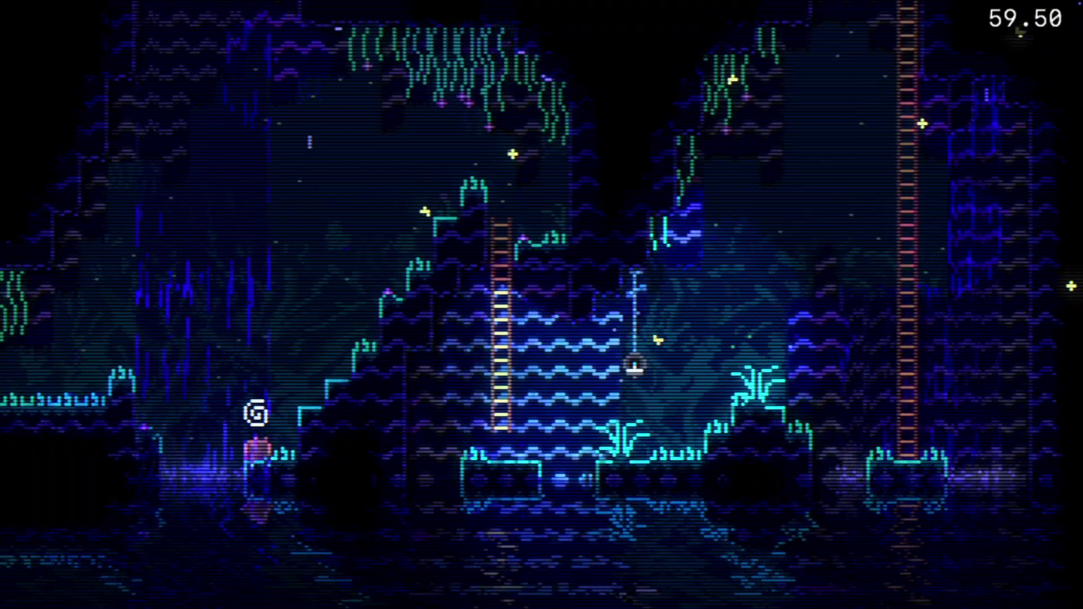